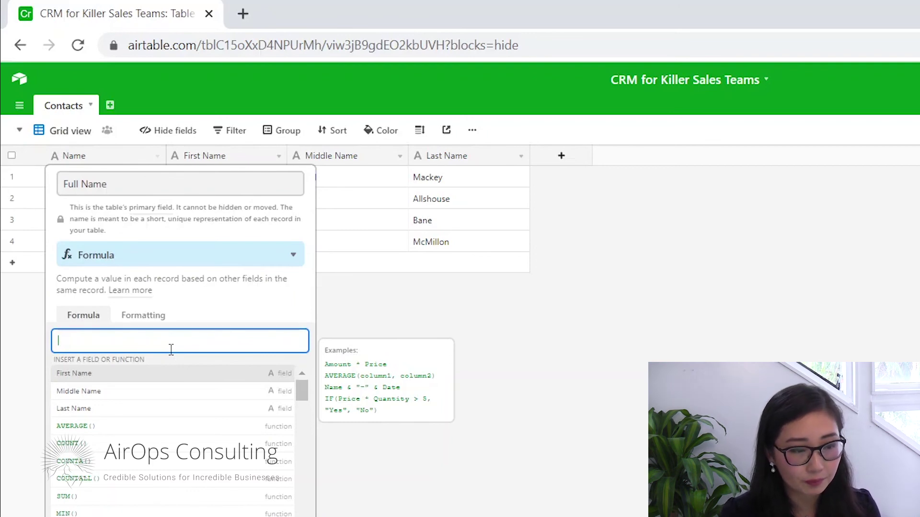
Set the Full Name formula to {First Name}&" "&{Middle Name}&" "&{Last Name} and save it
{"action": "type", "text": "{First Name}&\" \"&"}
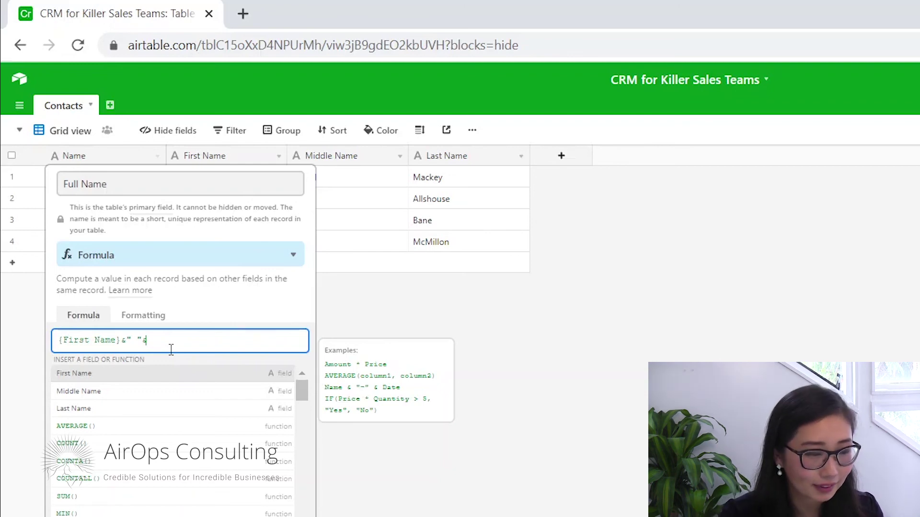
{"action": "type", "text": "{Middl"}
{"action": "key", "text": "Tab"}
{"action": "type", "text": "&\" \"&"}
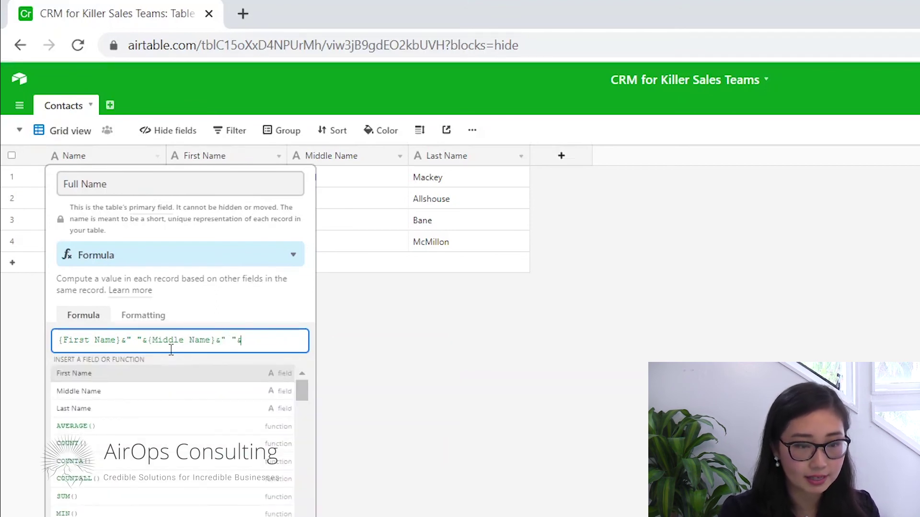
{"action": "type", "text": "last"}
{"action": "key", "text": "Tab"}
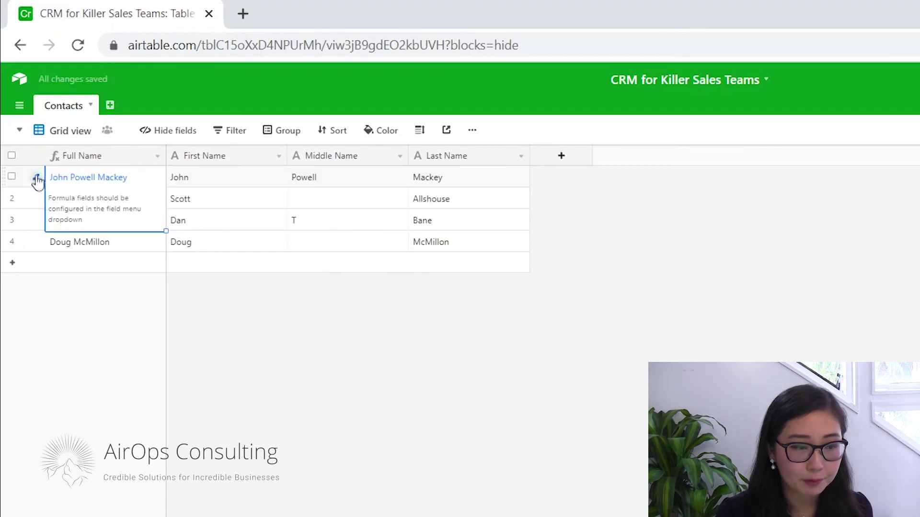
Expand the first two contact records and examine the spacing between the name parts in Full Name
{"action": "left_click", "coordinate": [33, 176]}
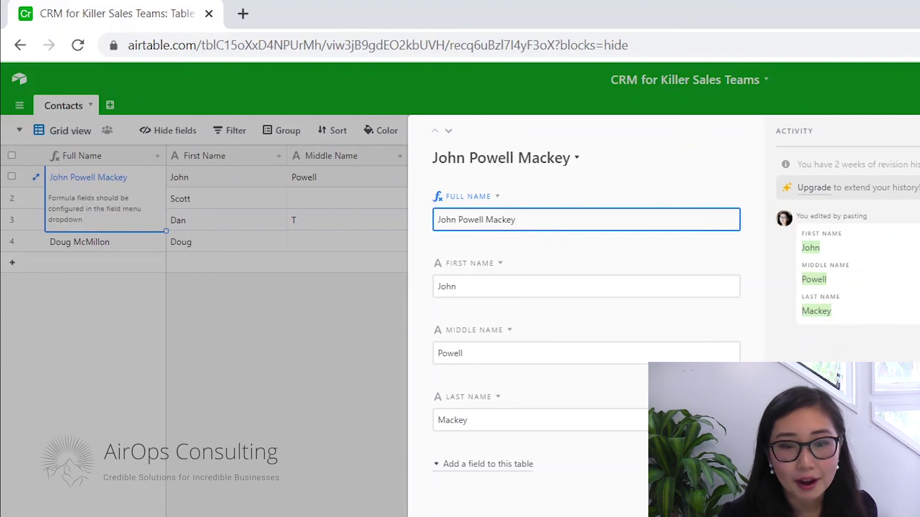
{"action": "key", "text": "Escape"}
{"action": "left_click", "coordinate": [209, 216]}
{"action": "left_click", "coordinate": [107, 203]}
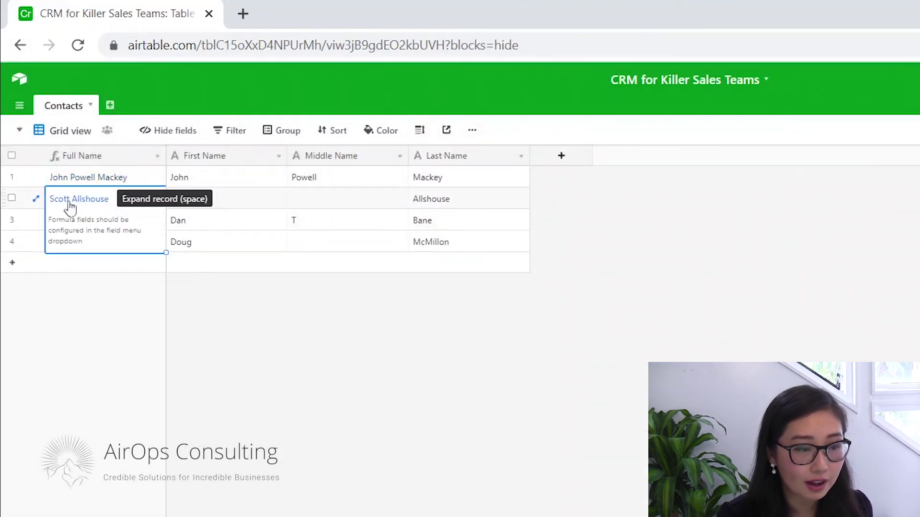
{"action": "left_click", "coordinate": [34, 200]}
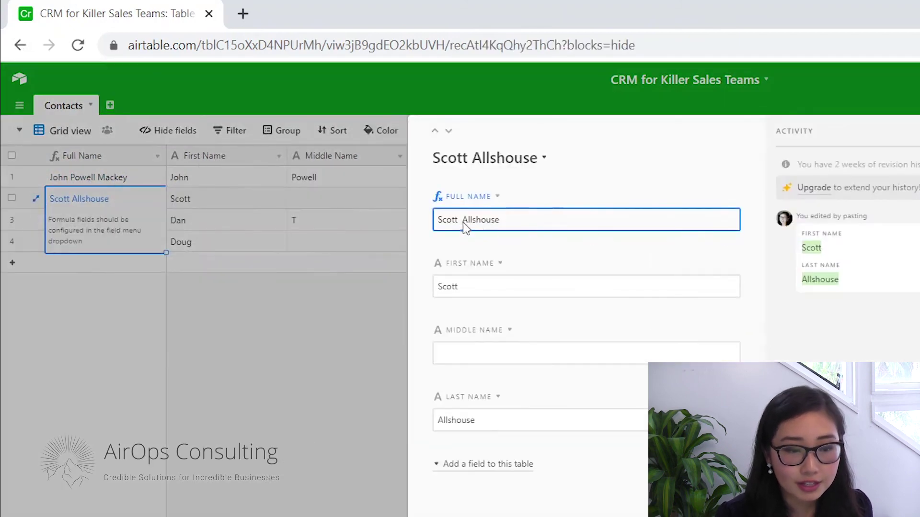
{"action": "left_click_drag", "start_coordinate": [454, 221], "coordinate": [460, 226]}
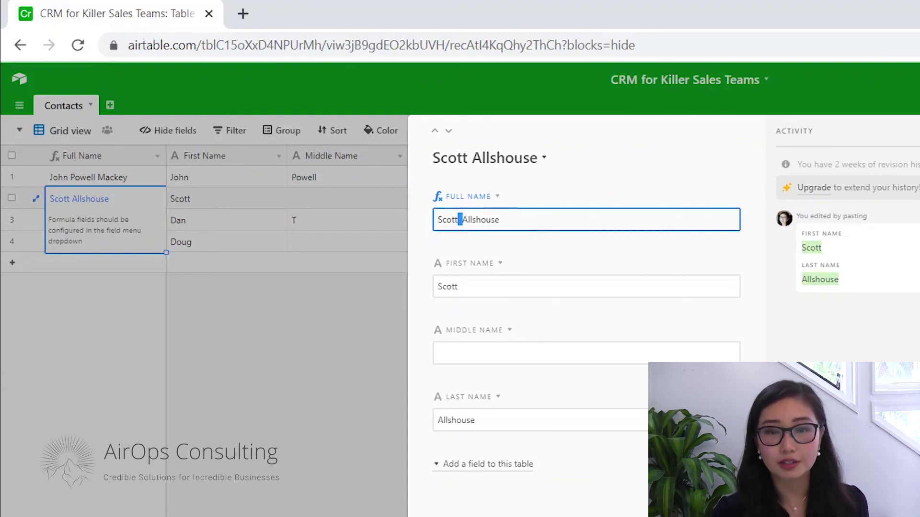
{"action": "key", "text": "Escape"}
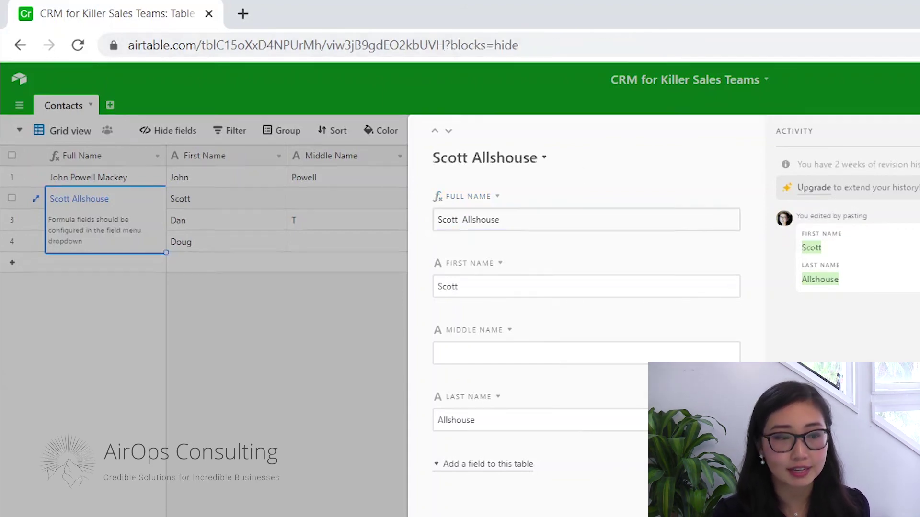
{"action": "key", "text": "Escape"}
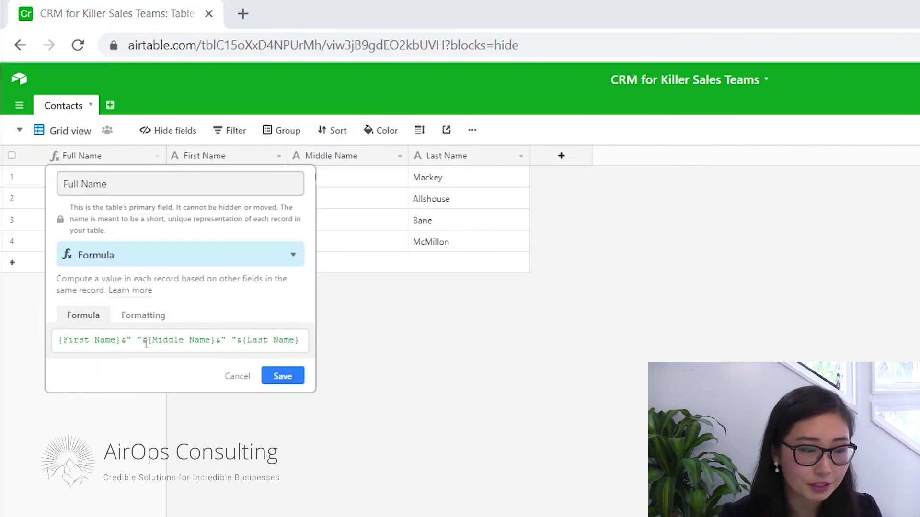
Insert an IF function after {First Name} in the Full Name formula, with the condition {Middle Name}!=""
{"action": "left_click", "coordinate": [144, 341]}
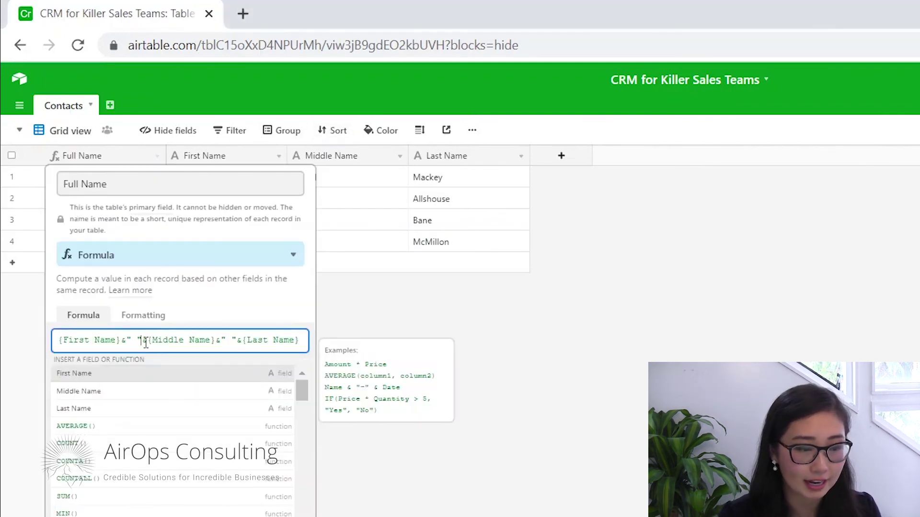
{"action": "key", "text": "Left"}
{"action": "key", "text": "Left"}
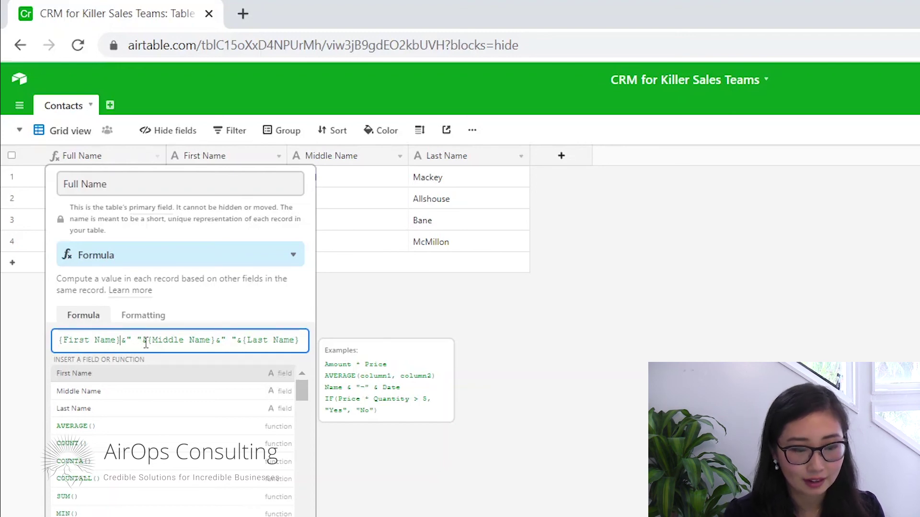
{"action": "type", "text": "&"}
{"action": "key", "text": "Left"}
{"action": "type", "text": "i"}
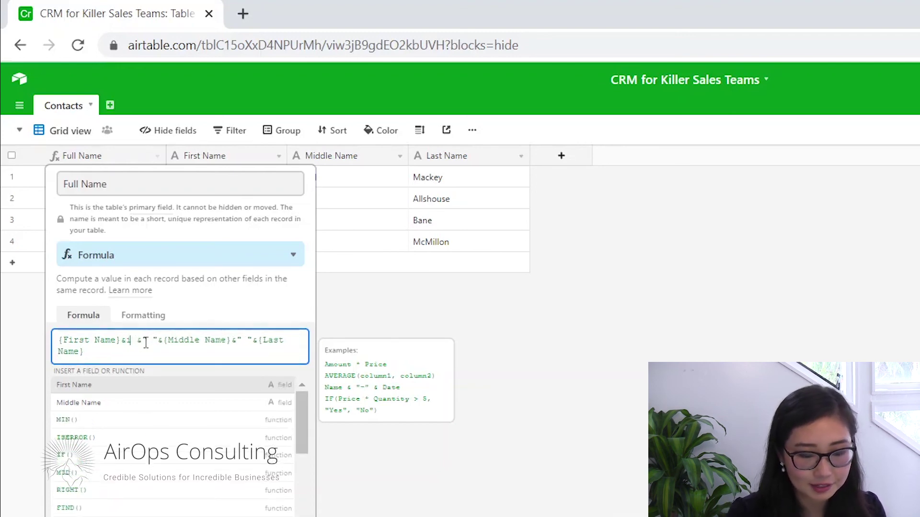
{"action": "type", "text": "f("}
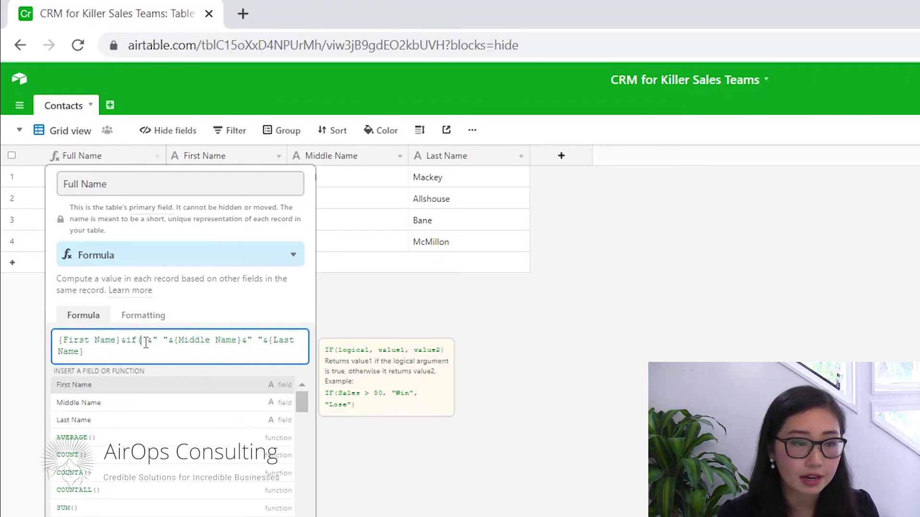
{"action": "type", "text": "mid"}
{"action": "key", "text": "Tab"}
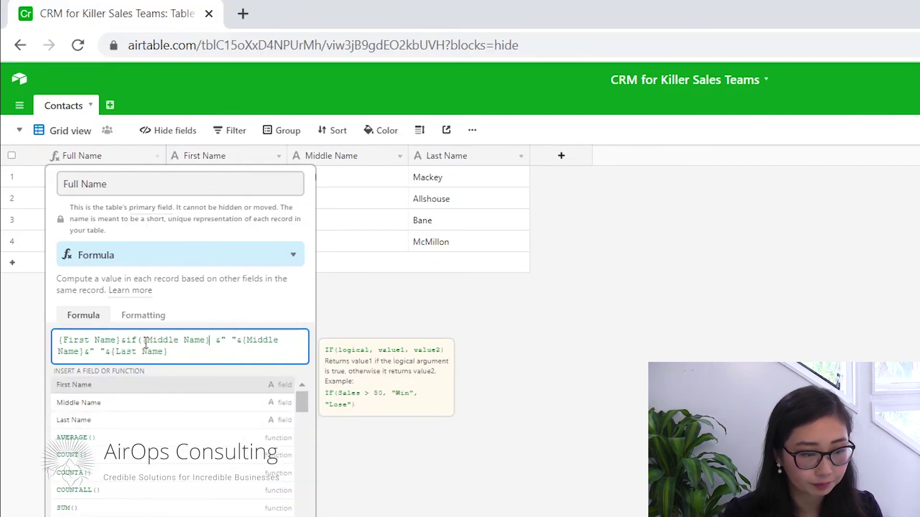
{"action": "type", "text": "!=\"\""}
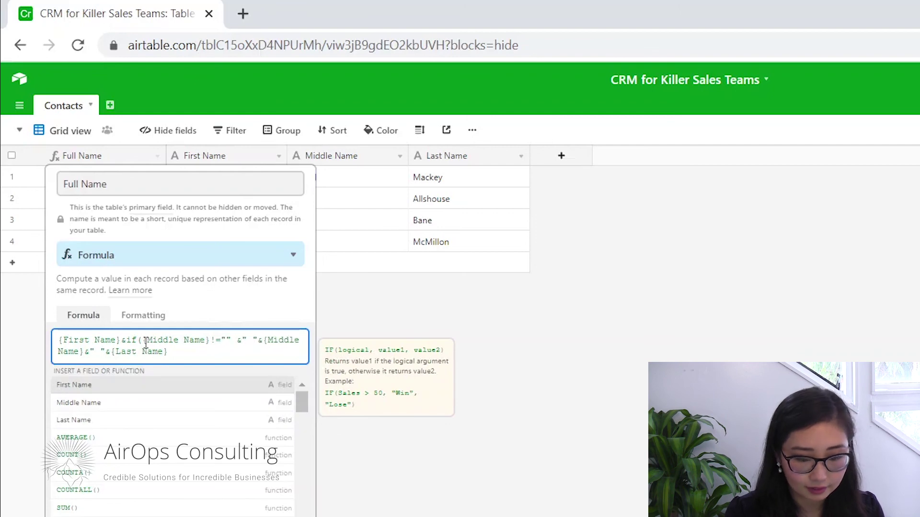
Complete the IF with " "&{Middle Name} as the true value and "" as the false value, save, and check the second record
{"action": "type", "text": ","}
{"action": "key", "text": "Delete"}
{"action": "key", "text": "Delete"}
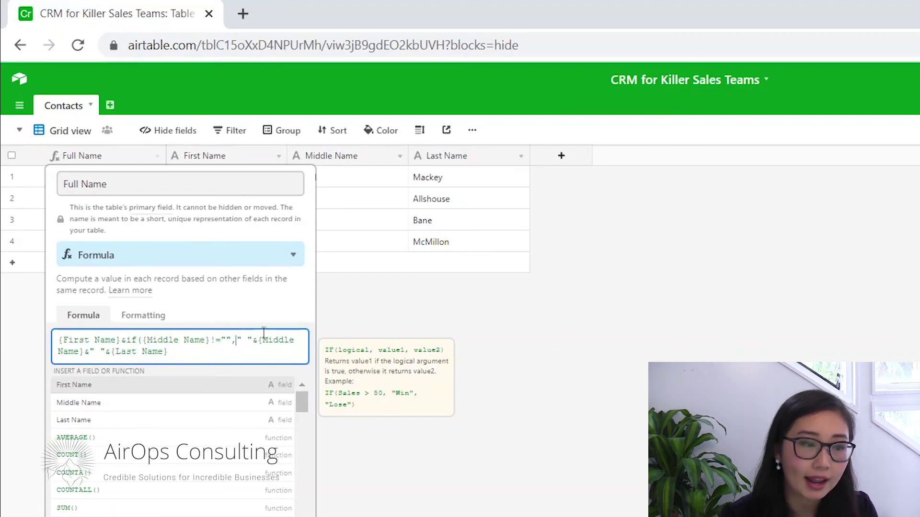
{"action": "type", "text": "&"}
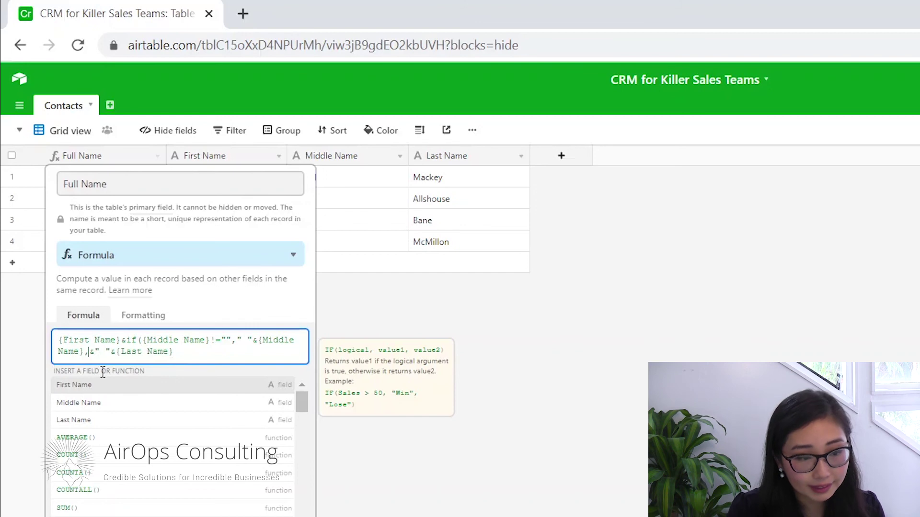
{"action": "type", "text": "\""}
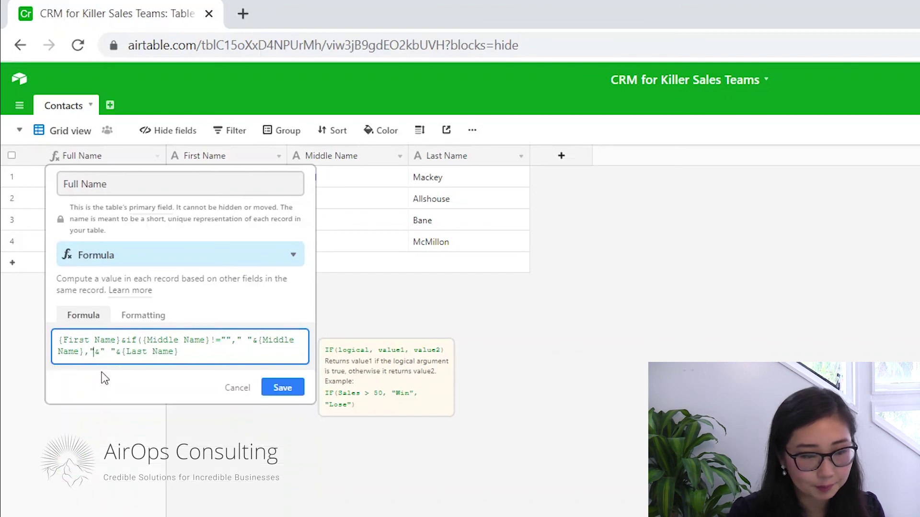
{"action": "type", "text": "\")"}
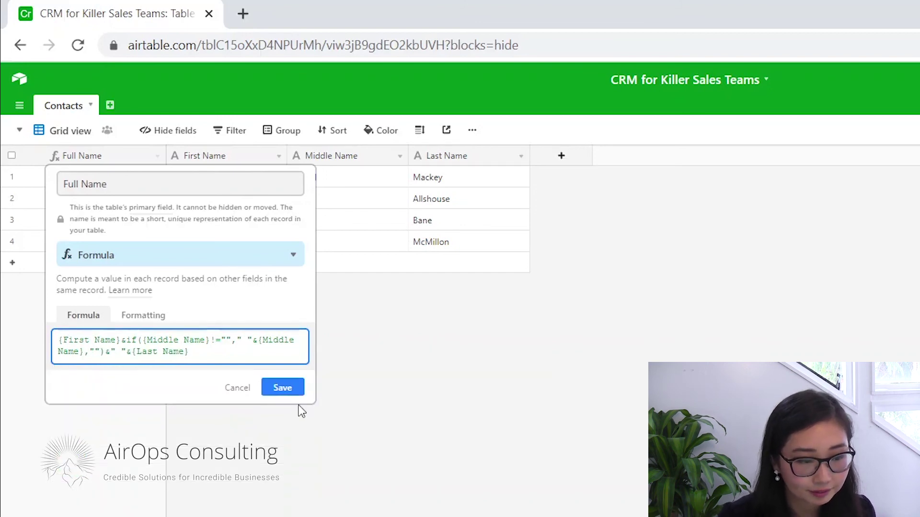
{"action": "left_click", "coordinate": [292, 392]}
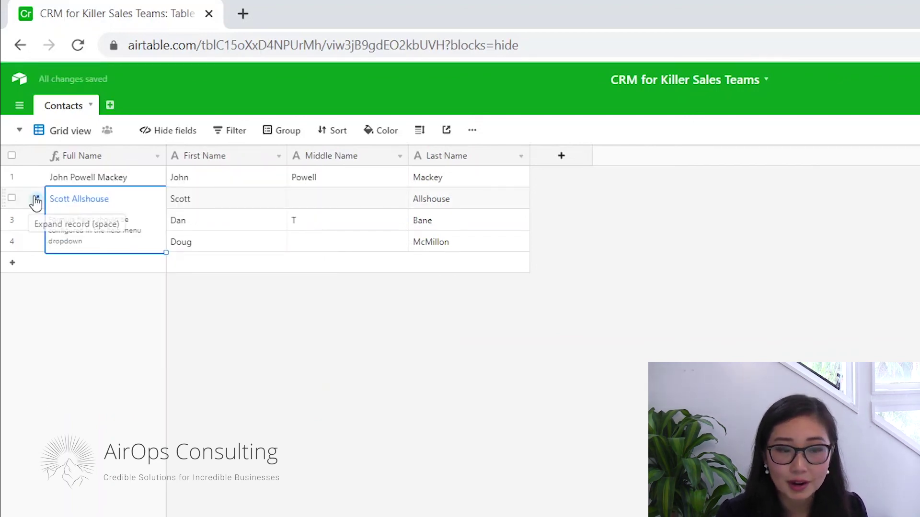
{"action": "left_click", "coordinate": [36, 198]}
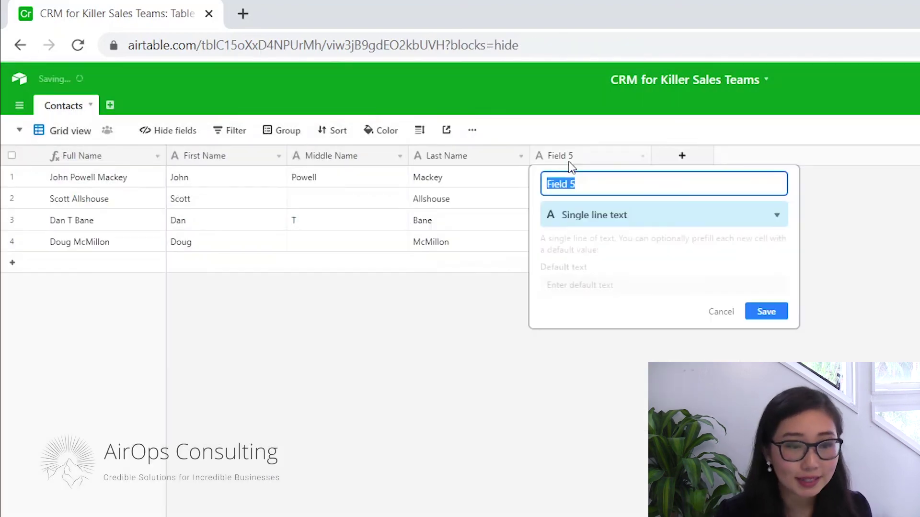
Name the new field after Last Name "Role" and make it a Single select field
{"action": "type", "text": "Role"}
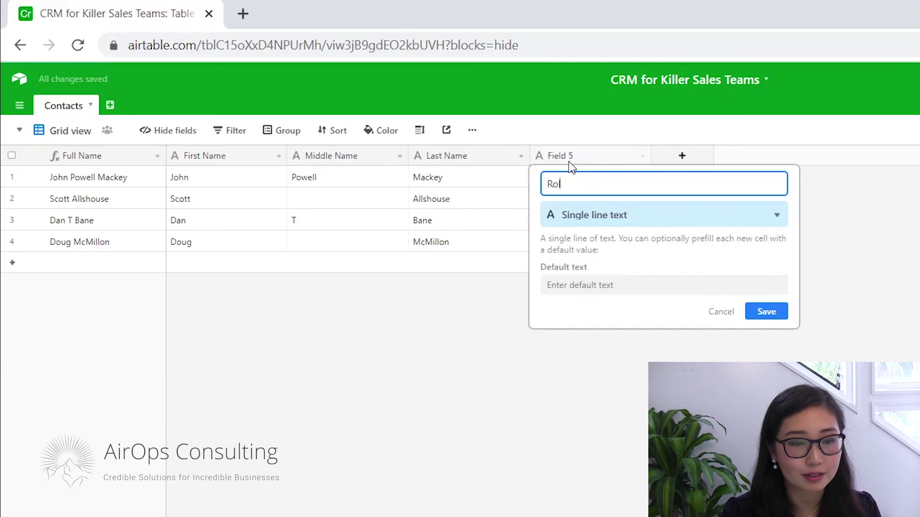
{"action": "left_click", "coordinate": [612, 215]}
{"action": "type", "text": "single"}
{"action": "key", "text": "Down"}
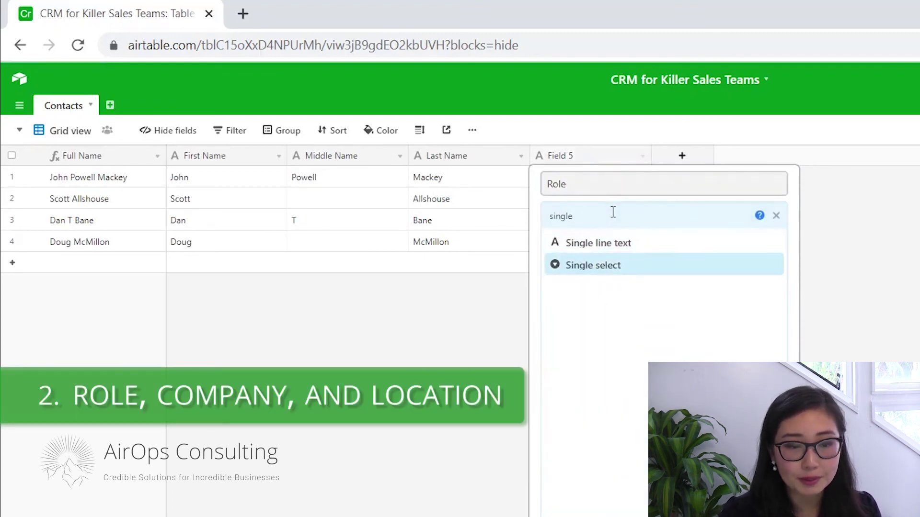
{"action": "key", "text": "Return"}
Add the Role options CEO, Chairman, COO, CFO and Director of Marketing, and save the field
{"action": "left_click", "coordinate": [641, 325]}
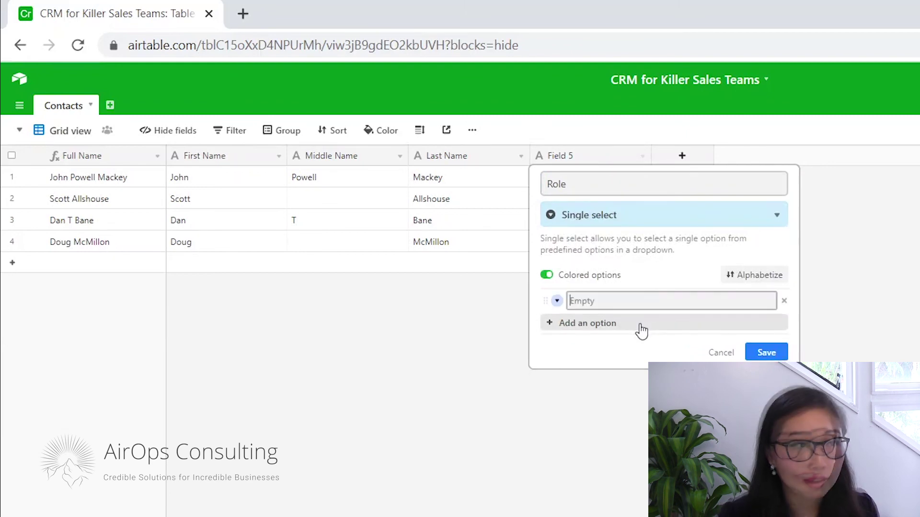
{"action": "type", "text": "CEO,"}
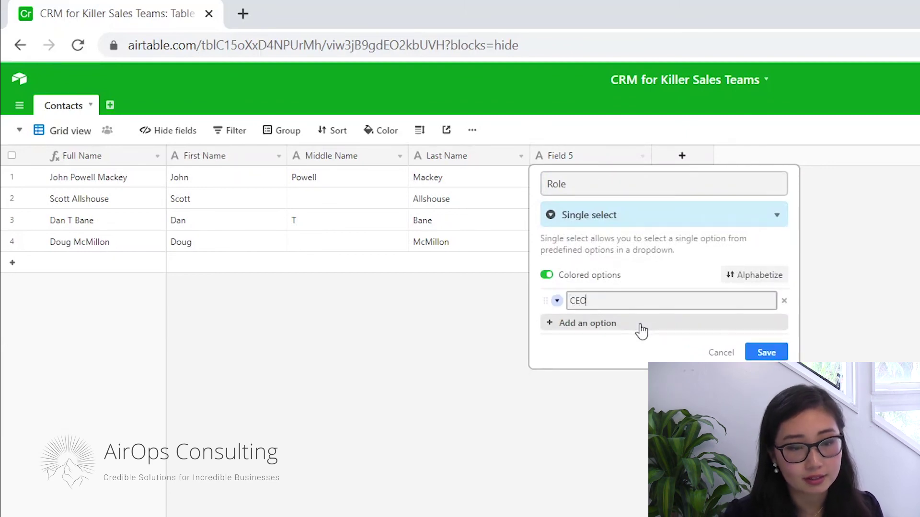
{"action": "left_click", "coordinate": [640, 325]}
{"action": "type", "text": "Chairman"}
{"action": "key", "text": "Return"}
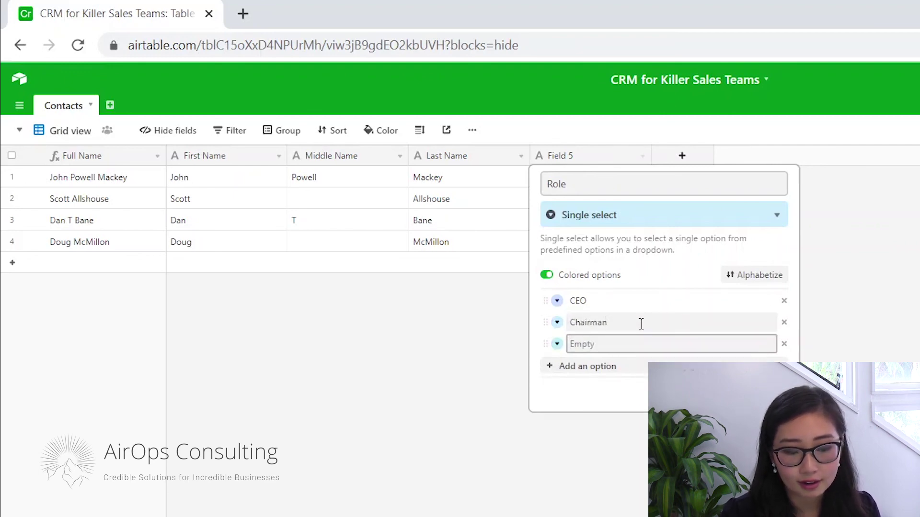
{"action": "type", "text": "COO"}
{"action": "key", "text": "Return"}
{"action": "type", "text": "CFO"}
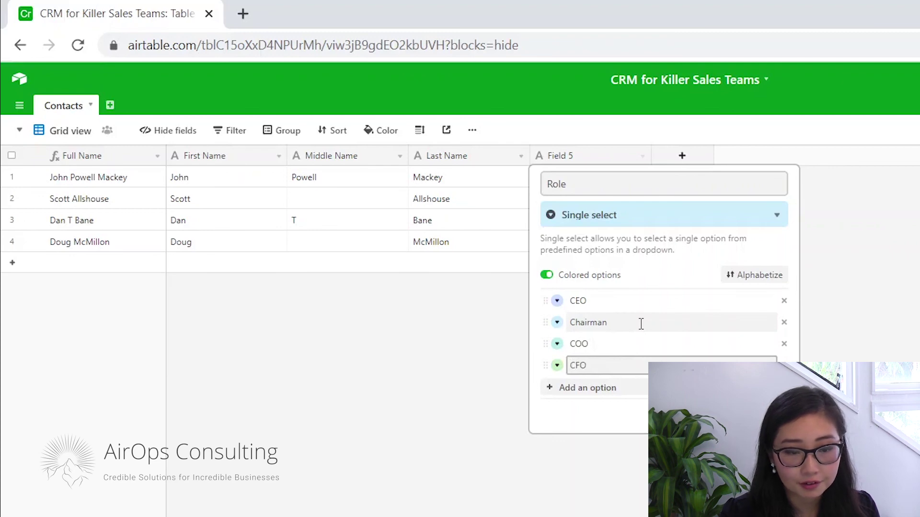
{"action": "key", "text": "Return"}
{"action": "type", "text": "Director of Marketin"}
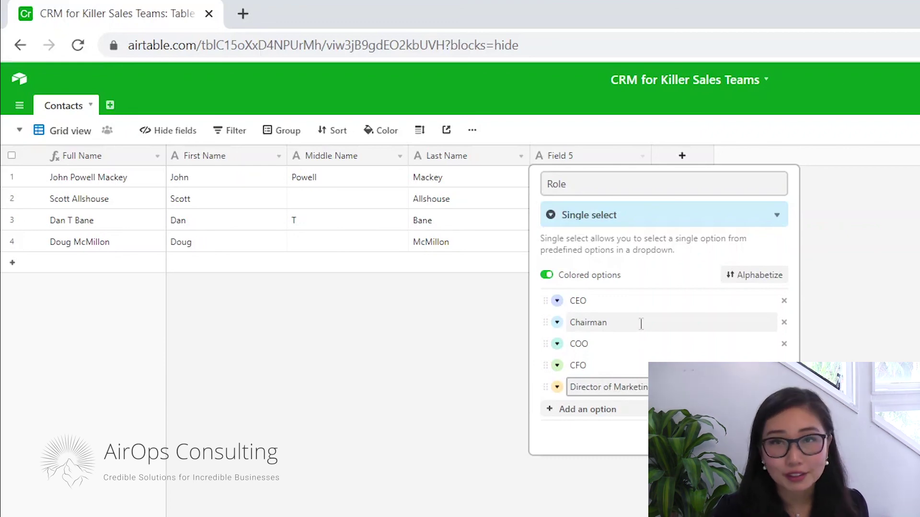
{"action": "left_click", "coordinate": [769, 435]}
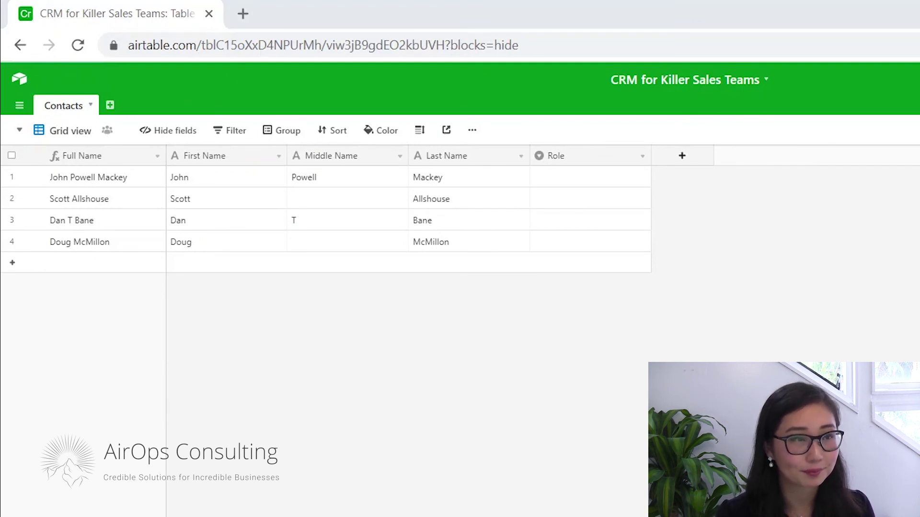
Fill the Role column for the four contacts with "CEO, Chairman", "President", "CEO" and "CEO"
{"action": "left_click", "coordinate": [585, 186]}
{"action": "type", "text": "CEO, Chairman President CEO CEO"}
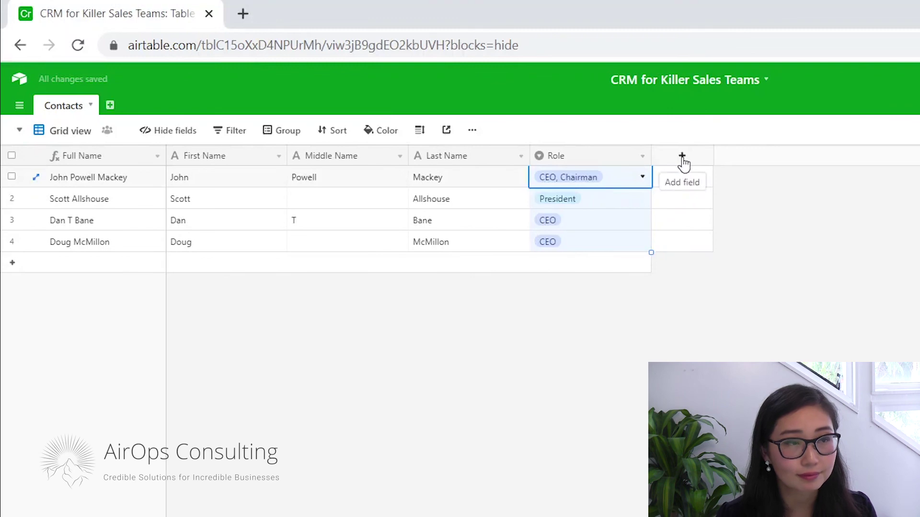
Add a Single select field named "Company" after Role, without defining any options, and save it
{"action": "left_click", "coordinate": [682, 159]}
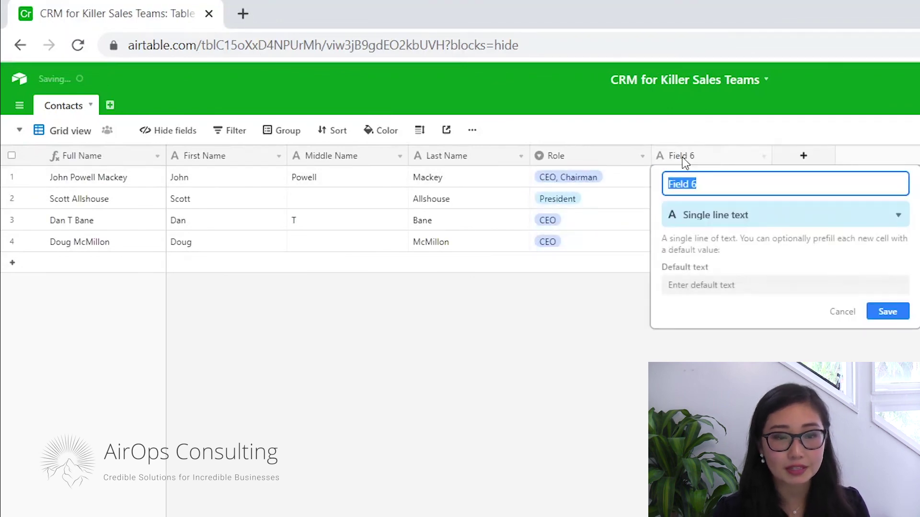
{"action": "type", "text": "Company"}
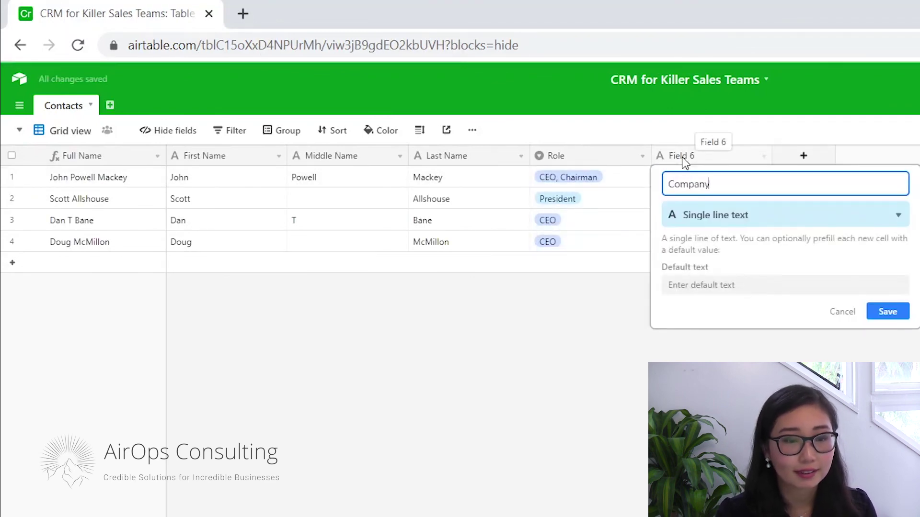
{"action": "left_click", "coordinate": [723, 220]}
{"action": "type", "text": "c"}
{"action": "key", "text": "BackSpace"}
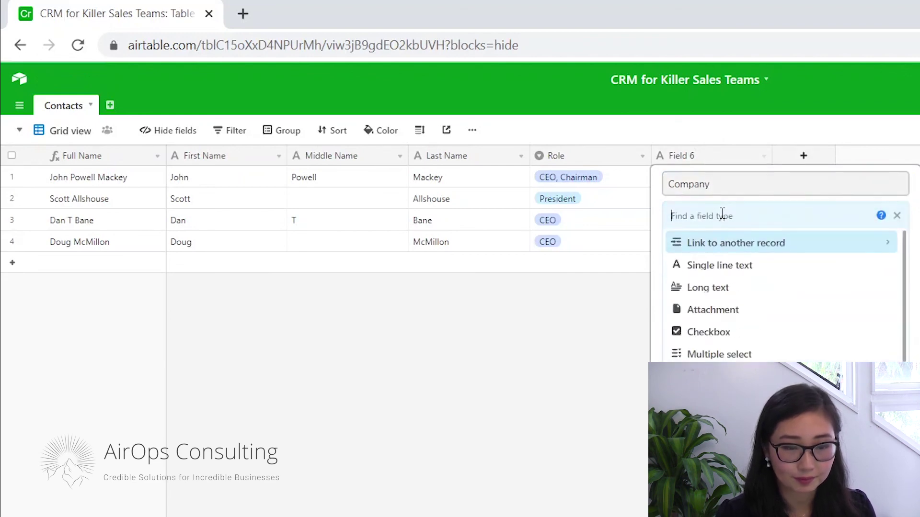
{"action": "type", "text": "single"}
{"action": "key", "text": "Down"}
{"action": "key", "text": "Return"}
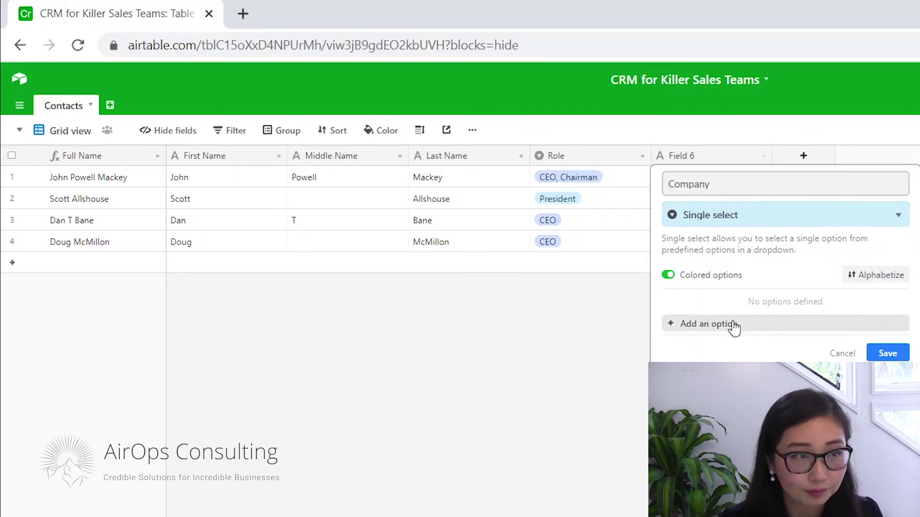
{"action": "left_click", "coordinate": [890, 354]}
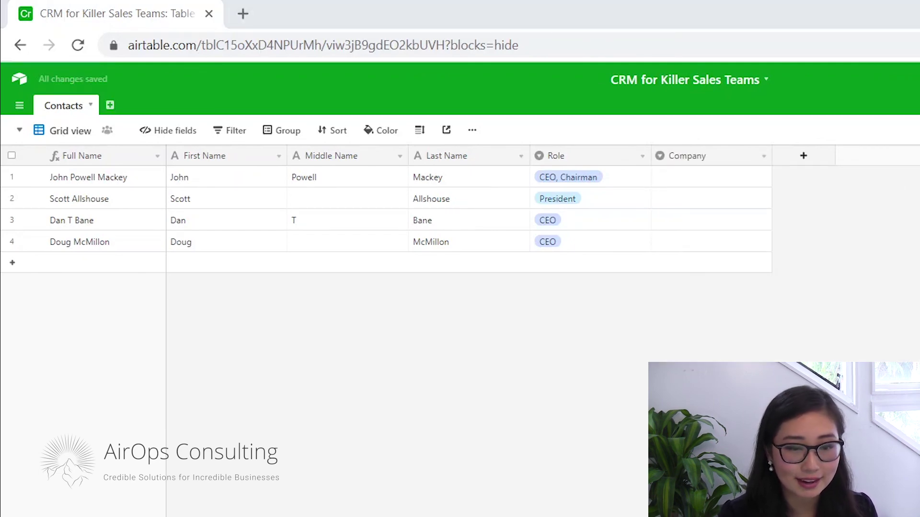
Fill the Company column with Whole Foods, Whole Foods, Trader Joe's and Walmart, and start a new field named "Location" after it
{"action": "left_click", "coordinate": [727, 178]}
{"action": "left_click", "coordinate": [803, 156]}
{"action": "type", "text": "Loc"}
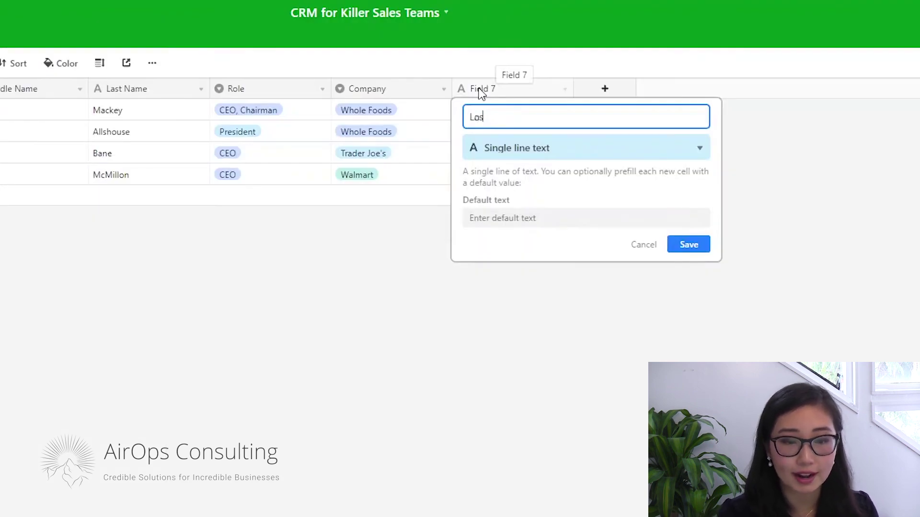
{"action": "type", "text": "ation"}
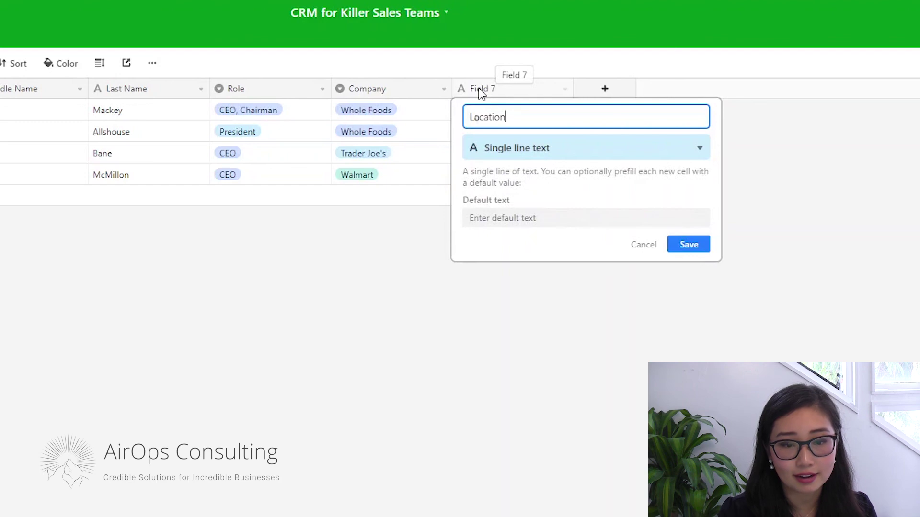
Make the Location field a Single select without defining any options, and save it
{"action": "left_click", "coordinate": [519, 147]}
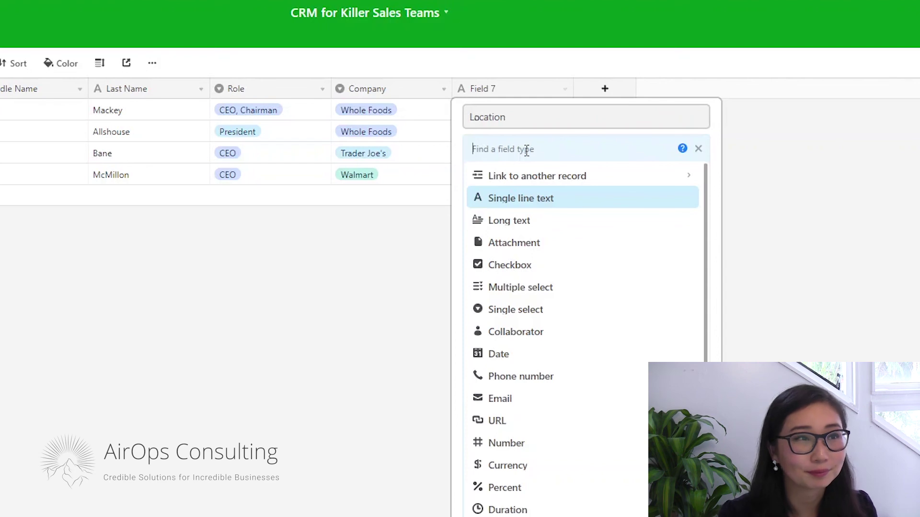
{"action": "type", "text": "single"}
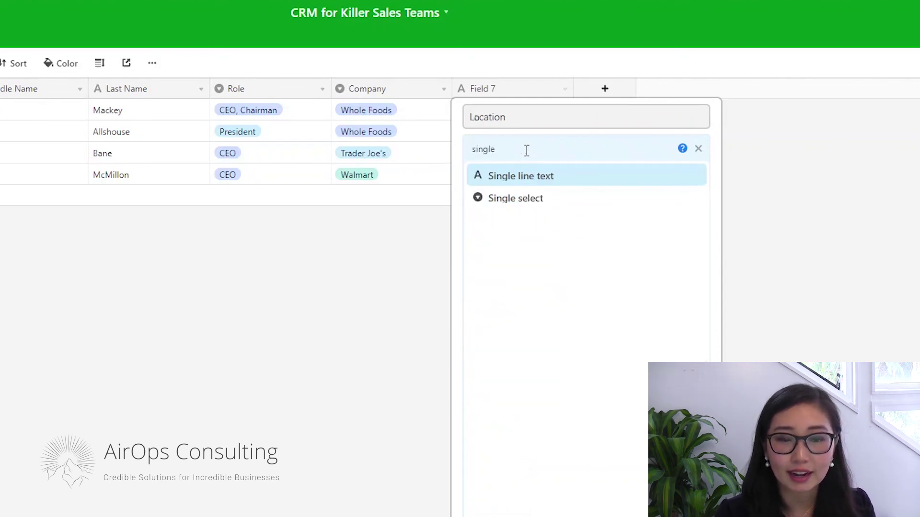
{"action": "key", "text": "Down"}
{"action": "key", "text": "Return"}
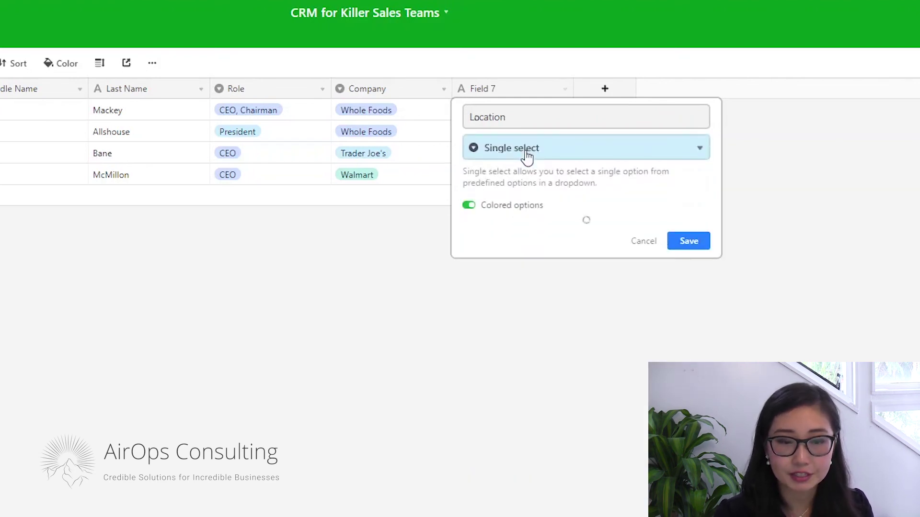
{"action": "left_click", "coordinate": [693, 291]}
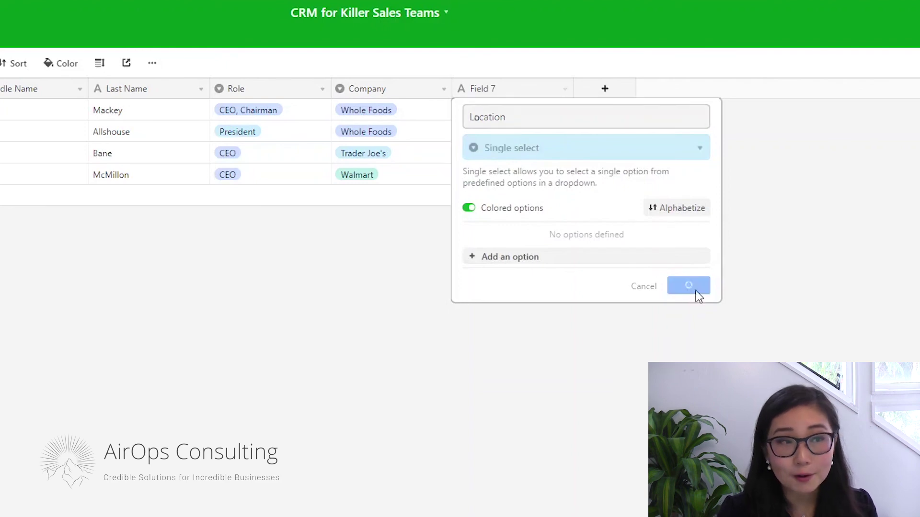
Add a field named "Email" after Location, using the Email field type, and save it
{"action": "left_click", "coordinate": [614, 90]}
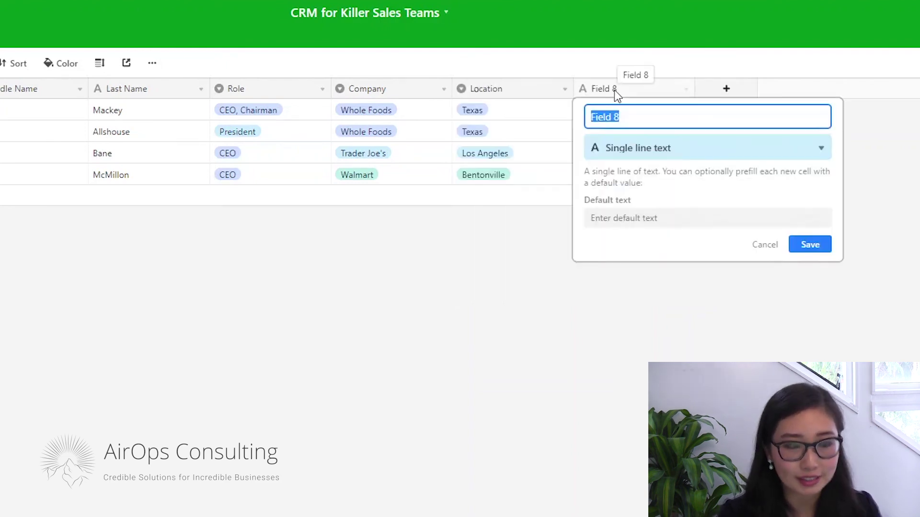
{"action": "type", "text": "Email"}
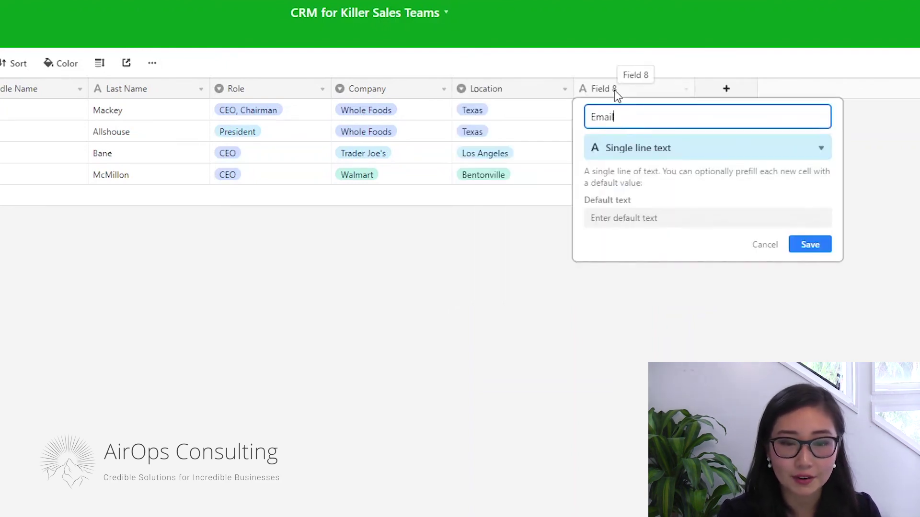
{"action": "left_click", "coordinate": [638, 148]}
{"action": "type", "text": "email"}
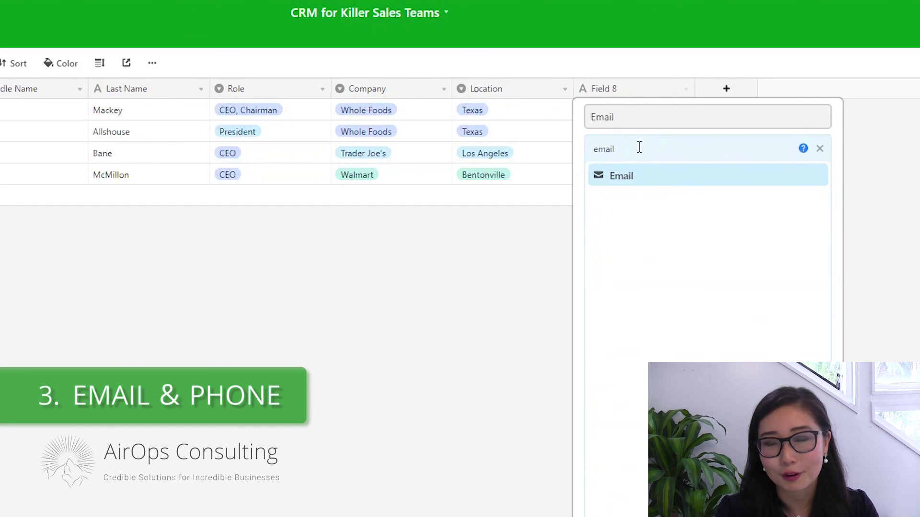
{"action": "key", "text": "Return"}
{"action": "left_click", "coordinate": [820, 211]}
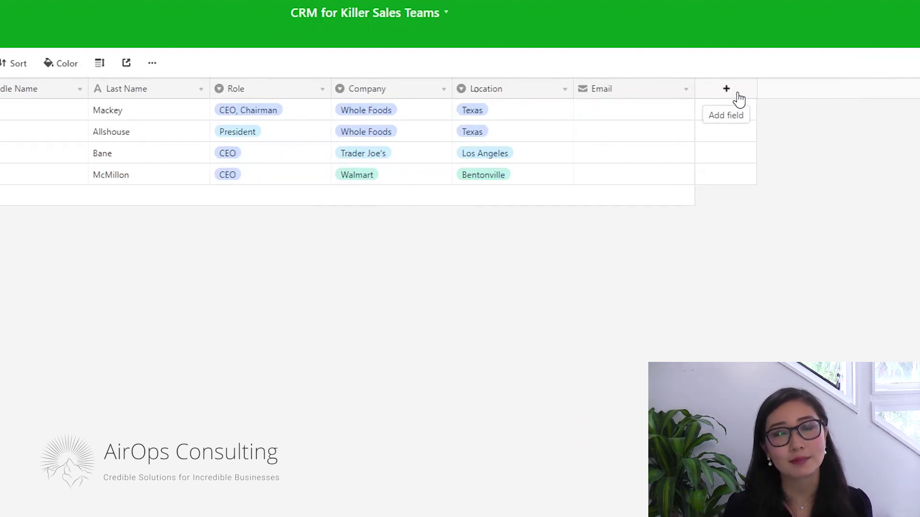
Add a Single line text field named "Office Phone" after Email and save it
{"action": "left_click", "coordinate": [738, 97]}
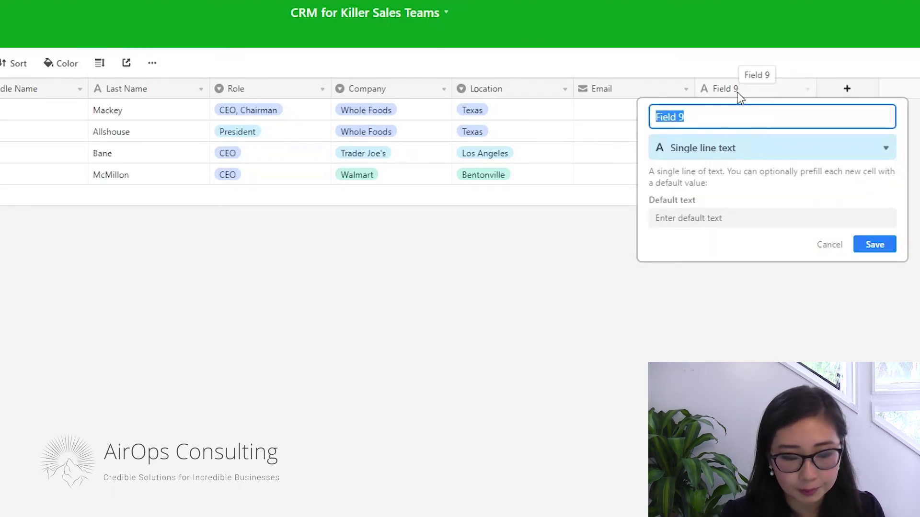
{"action": "type", "text": "Office"}
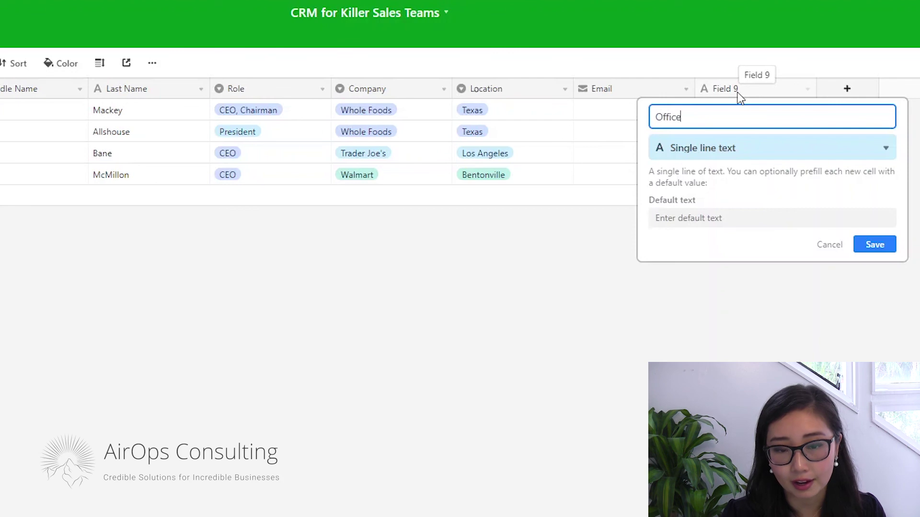
{"action": "type", "text": " Phone"}
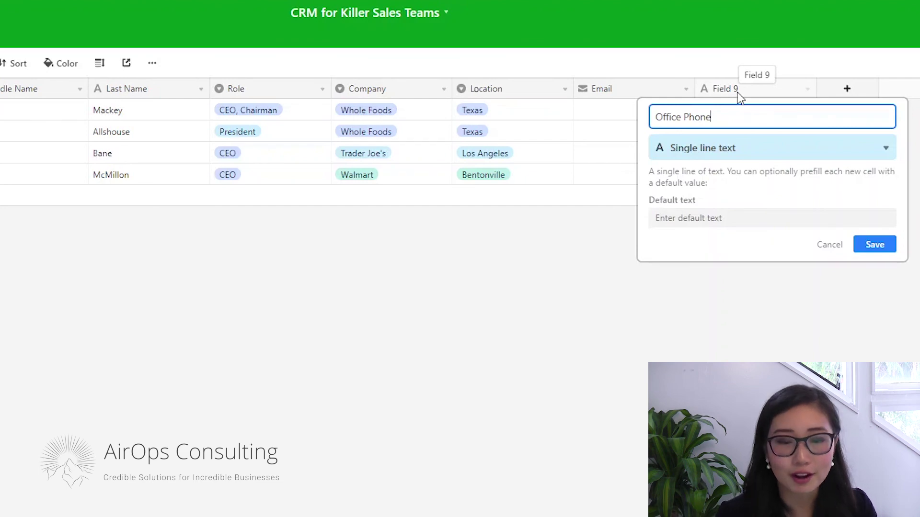
{"action": "left_click", "coordinate": [875, 243]}
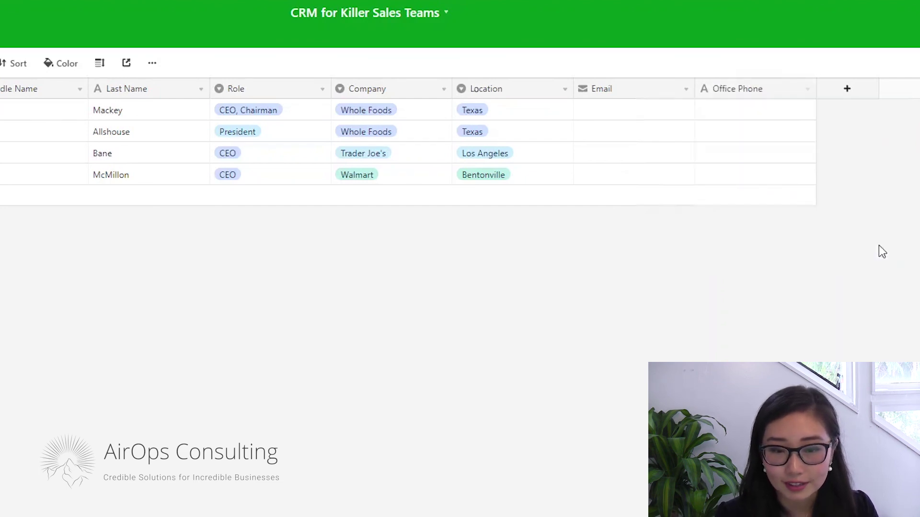
Start another new field after Office Phone and name it "Personal Phone"
{"action": "left_click", "coordinate": [846, 93]}
{"action": "double_click", "coordinate": [795, 111]}
{"action": "triple_click", "coordinate": [796, 111]}
{"action": "type", "text": "pers"}
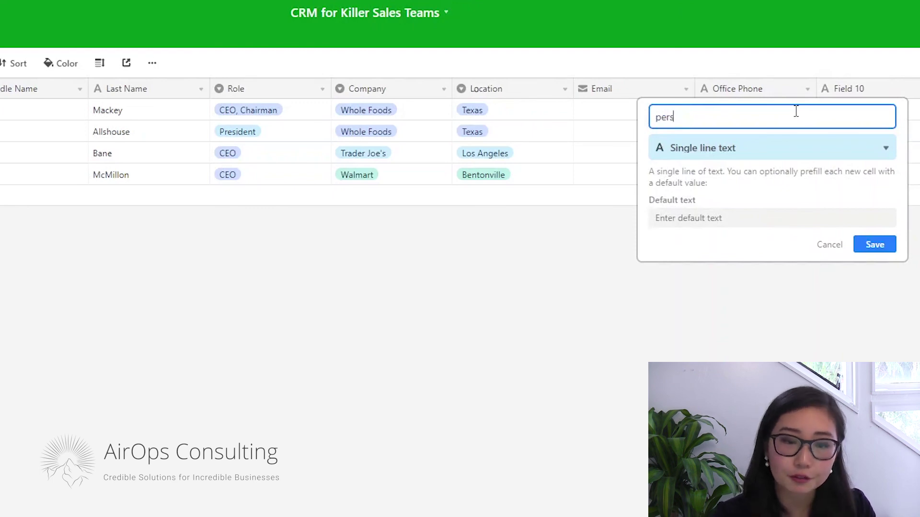
{"action": "type", "text": "onal"}
{"action": "key", "text": "ctrl+a"}
{"action": "key", "text": "BackSpace"}
{"action": "type", "text": "Person"}
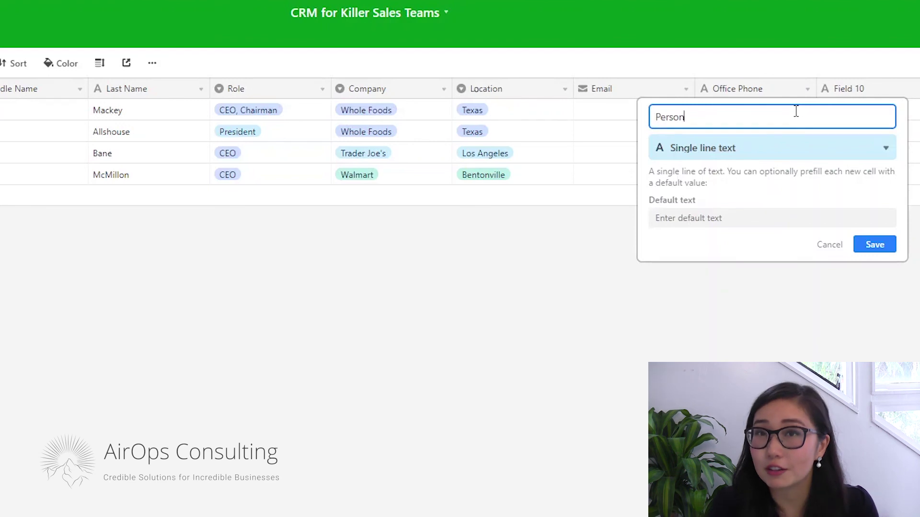
{"action": "type", "text": "al"}
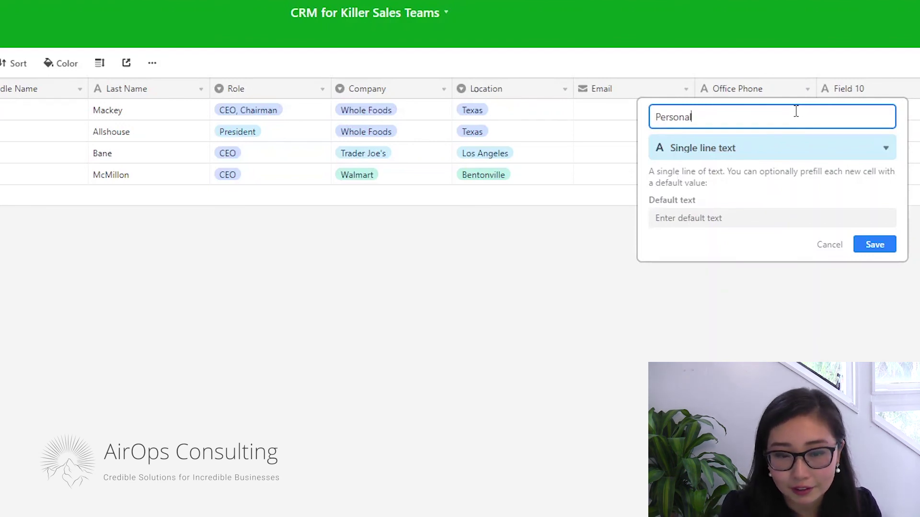
{"action": "type", "text": " Phone"}
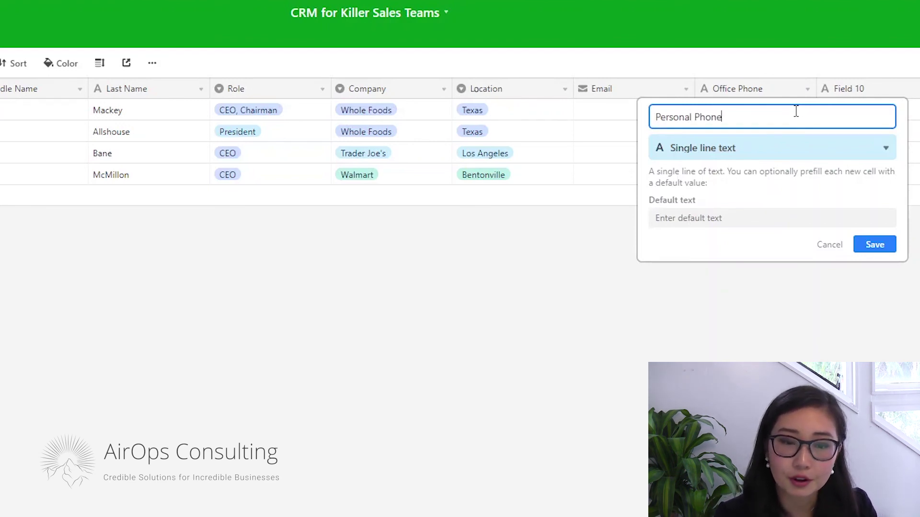
Set the Personal Phone field's type to Phone number and save the field
{"action": "left_click", "coordinate": [736, 152]}
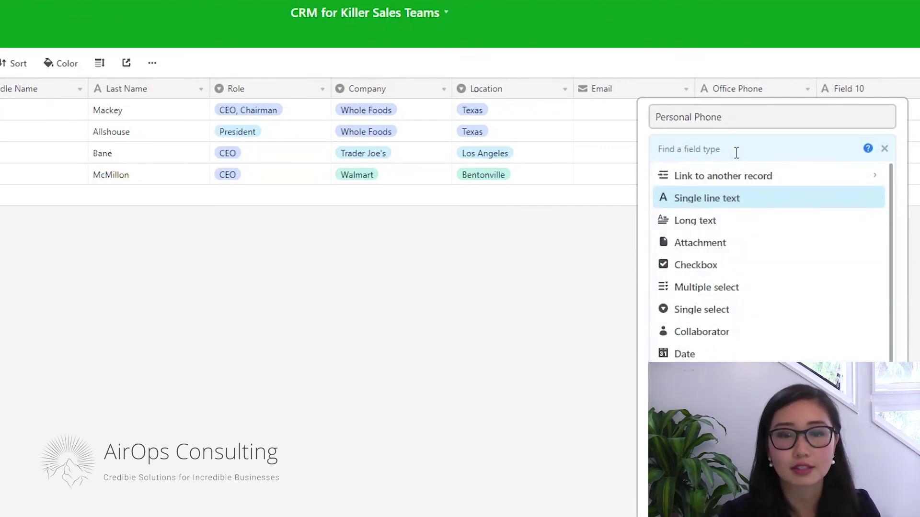
{"action": "type", "text": "phone"}
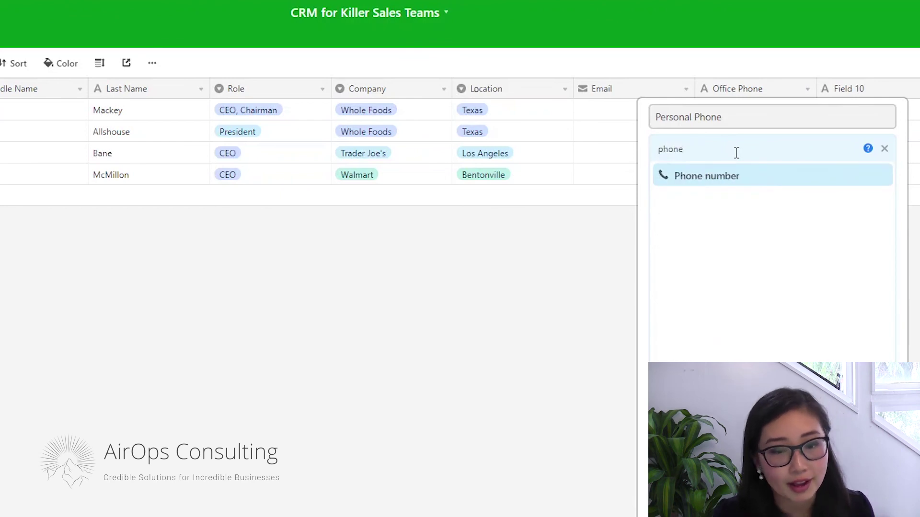
{"action": "left_click", "coordinate": [737, 170]}
{"action": "left_click_drag", "start_coordinate": [743, 171], "coordinate": [805, 172]}
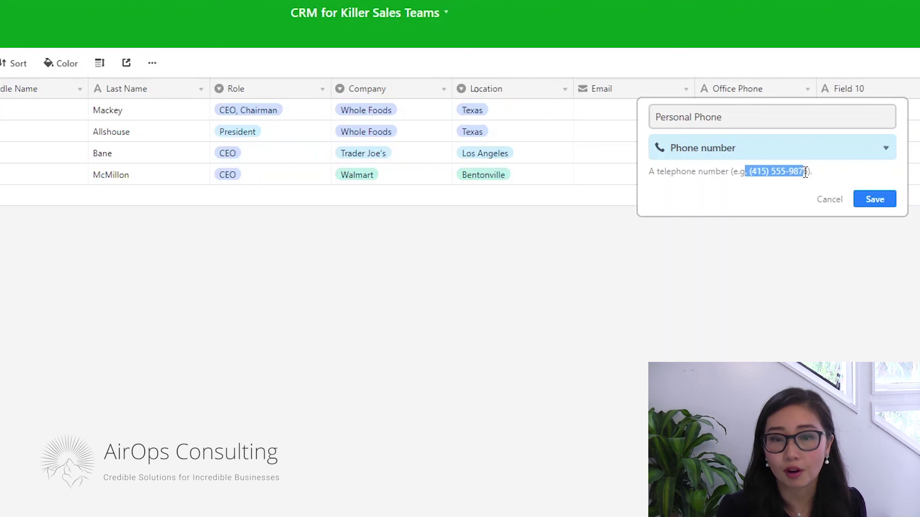
{"action": "left_click", "coordinate": [862, 198]}
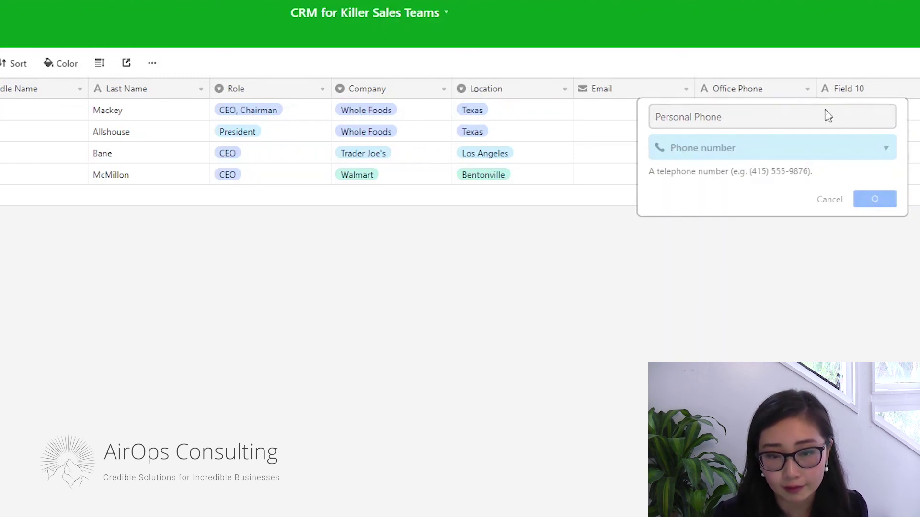
Change the existing Office Phone field to the Phone number type and save it
{"action": "left_click", "coordinate": [808, 91]}
{"action": "left_click", "coordinate": [776, 111]}
{"action": "left_click", "coordinate": [743, 148]}
{"action": "type", "text": "ph"}
{"action": "key", "text": "Return"}
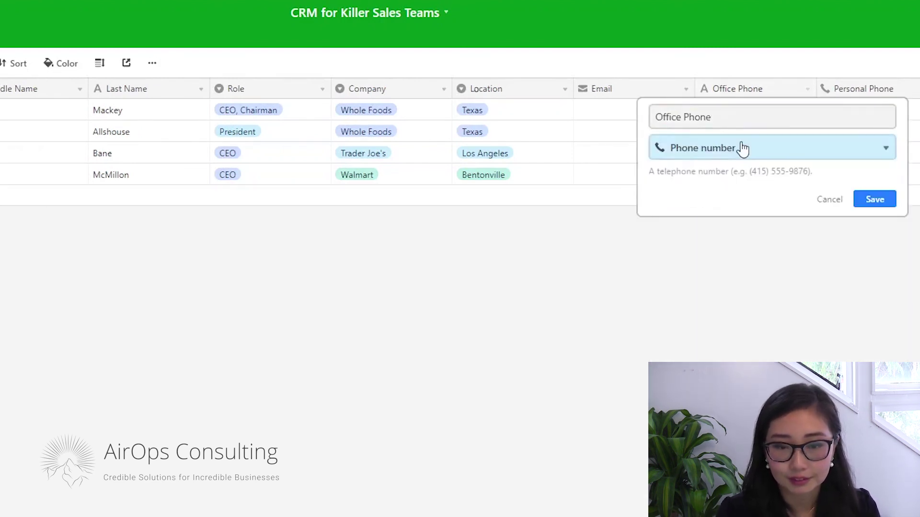
{"action": "left_click", "coordinate": [880, 198]}
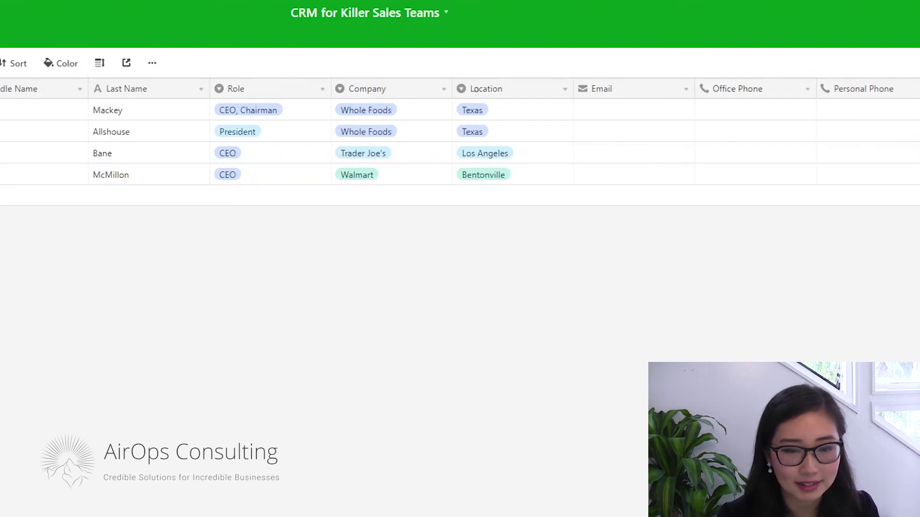
Paste the contacts' email addresses into the Email column and their phone numbers into the Office Phone and Personal Phone columns
{"action": "left_click", "coordinate": [663, 101]}
{"action": "key", "text": "ctrl+v"}
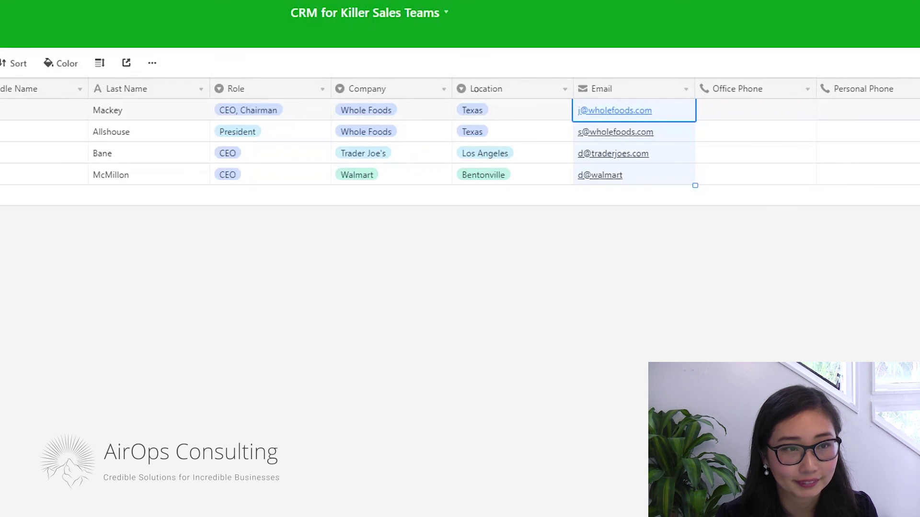
{"action": "left_click", "coordinate": [752, 106]}
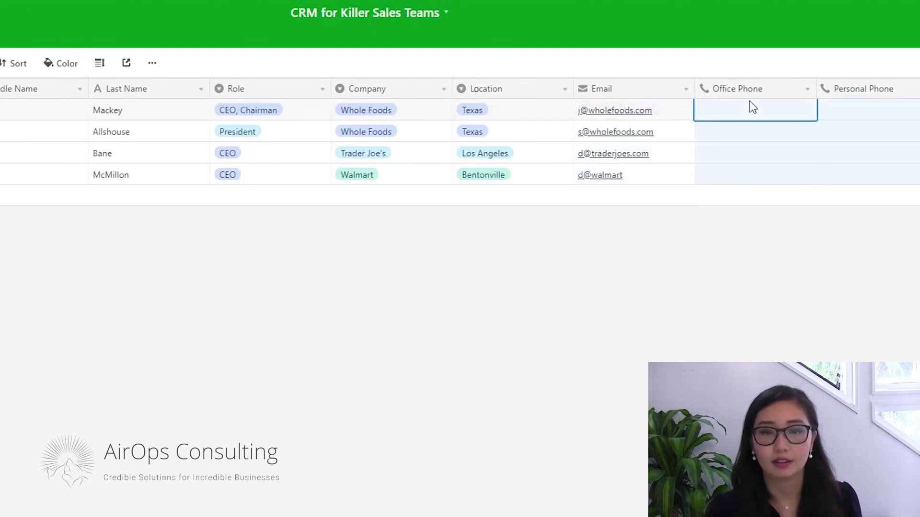
{"action": "key", "text": "ctrl+v"}
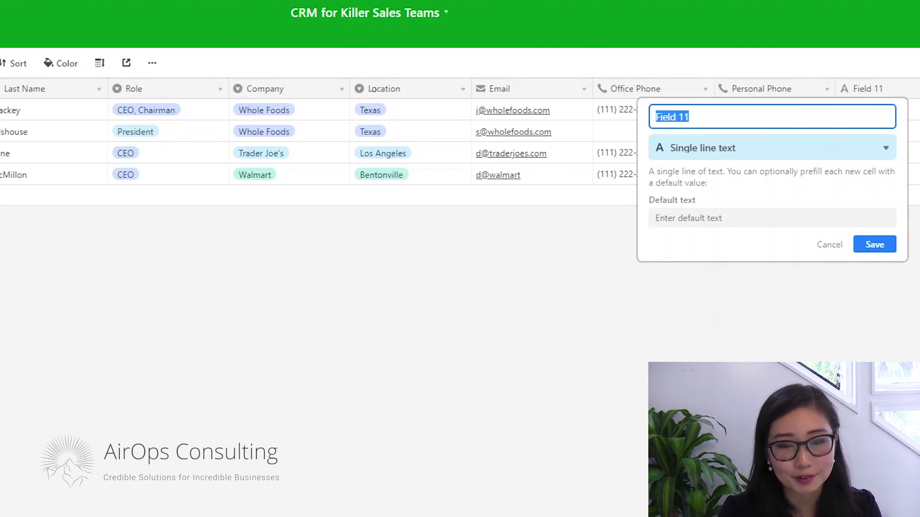
Name the new field after Personal Phone "Phone" and make it a Formula field
{"action": "type", "text": "Phone"}
{"action": "left_click", "coordinate": [867, 155]}
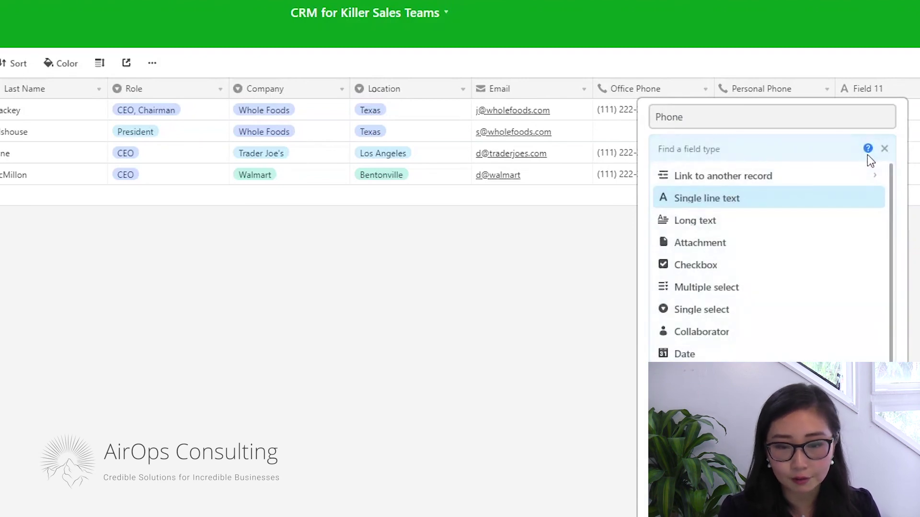
{"action": "type", "text": "formula"}
{"action": "key", "text": "Return"}
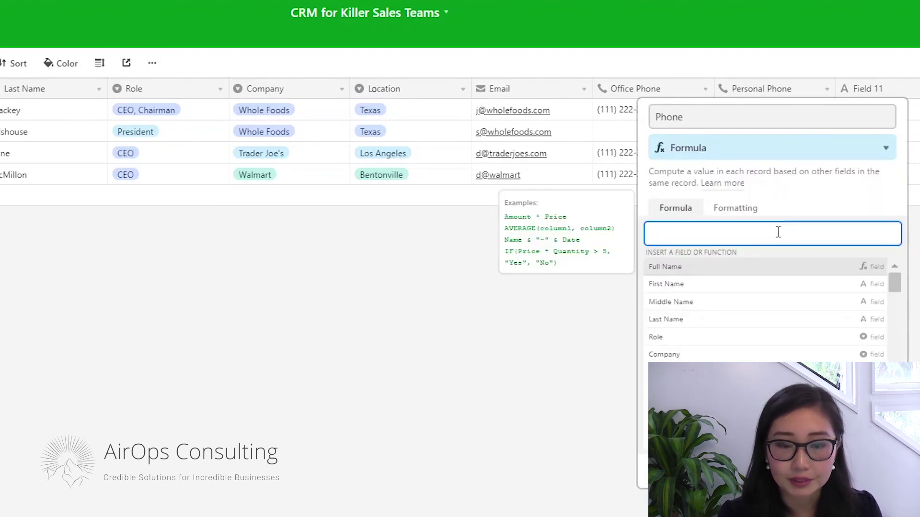
Begin the Phone formula with an IF function testing that Office Phone is not empty: if({Office Phone}!="",
{"action": "type", "text": "if("}
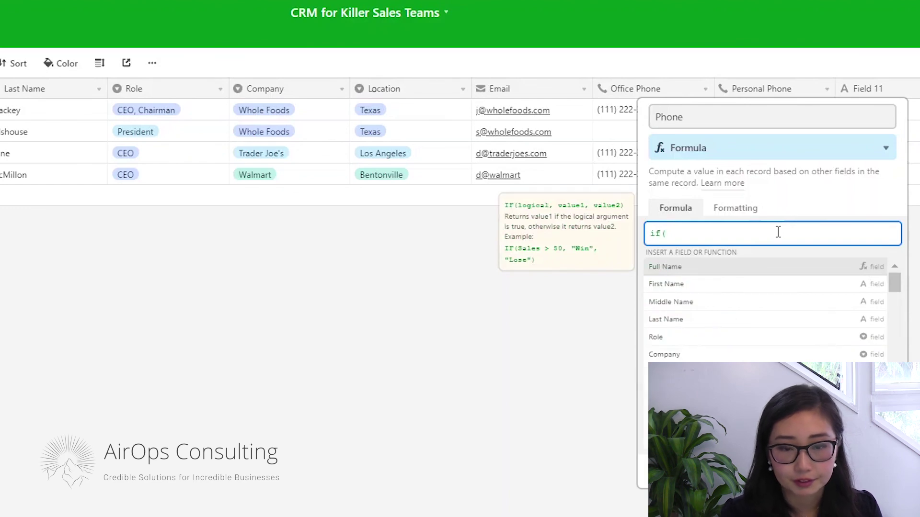
{"action": "type", "text": "offi"}
{"action": "key", "text": "Return"}
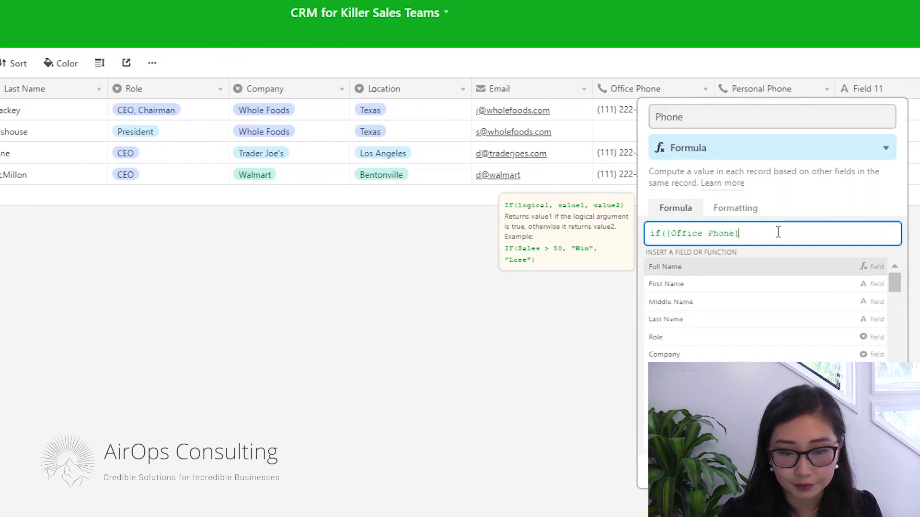
{"action": "type", "text": "!=\"\","}
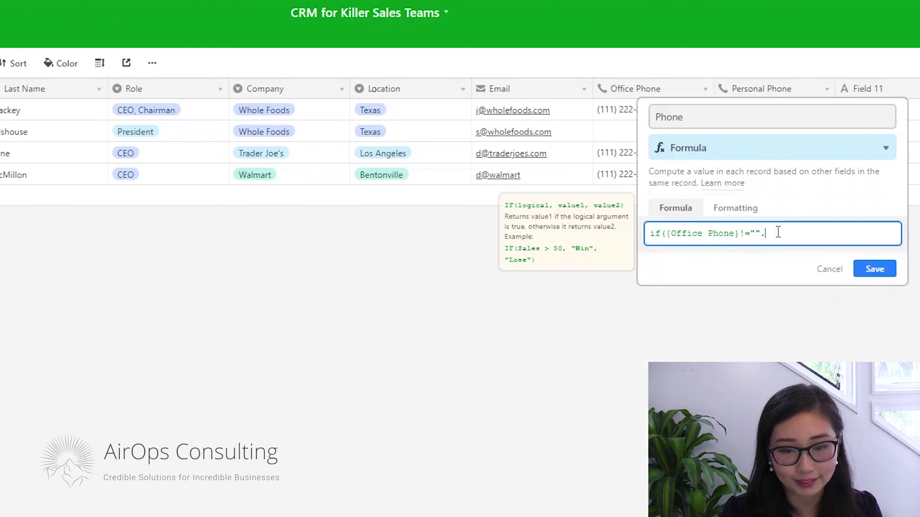
{"action": "key", "text": "BackSpace"}
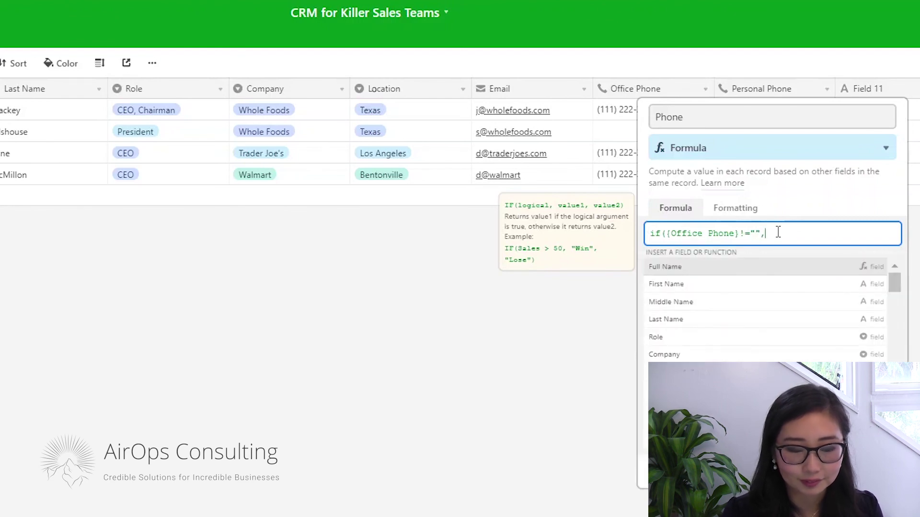
Complete the Phone formula so it returns {Office Phone} when true and {Personal Phone} otherwise, and save the field
{"action": "type", "text": "offi"}
{"action": "key", "text": "Return"}
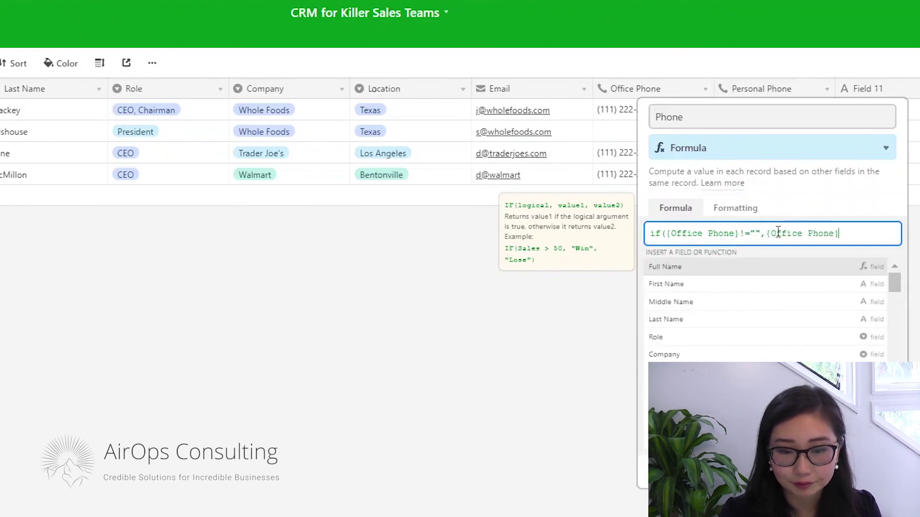
{"action": "type", "text": ","}
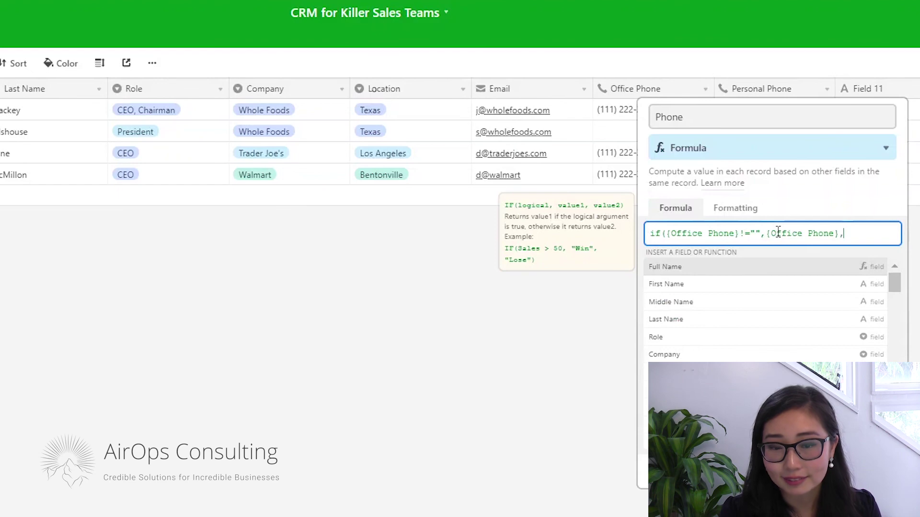
{"action": "type", "text": "perso"}
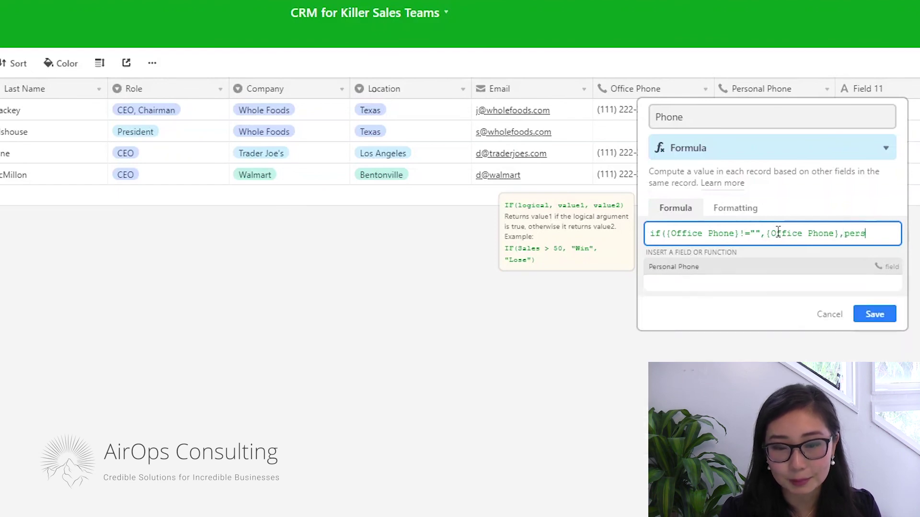
{"action": "key", "text": "Return"}
{"action": "type", "text": ")"}
{"action": "key", "text": "Tab"}
{"action": "key", "text": "Tab"}
{"action": "key", "text": "Return"}
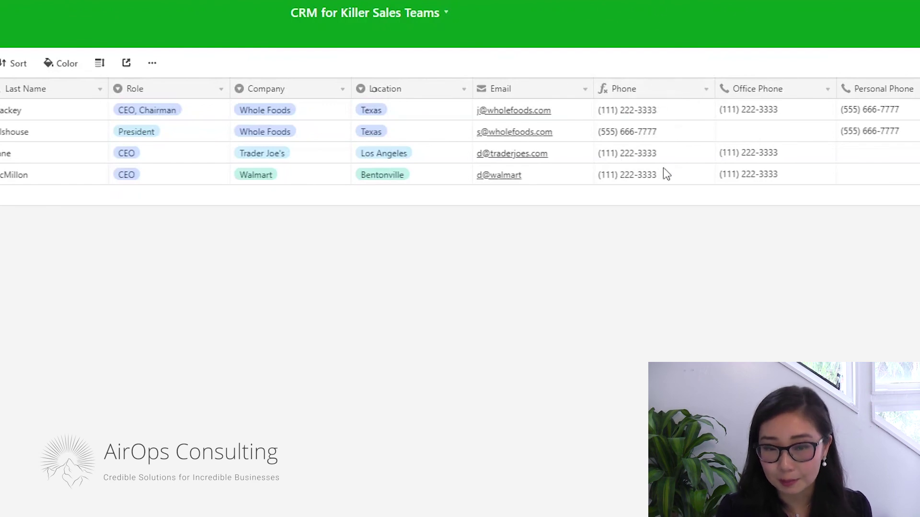
Rename Field 12 as "Rep" and change its type to Single select
{"action": "left_click", "coordinate": [870, 130]}
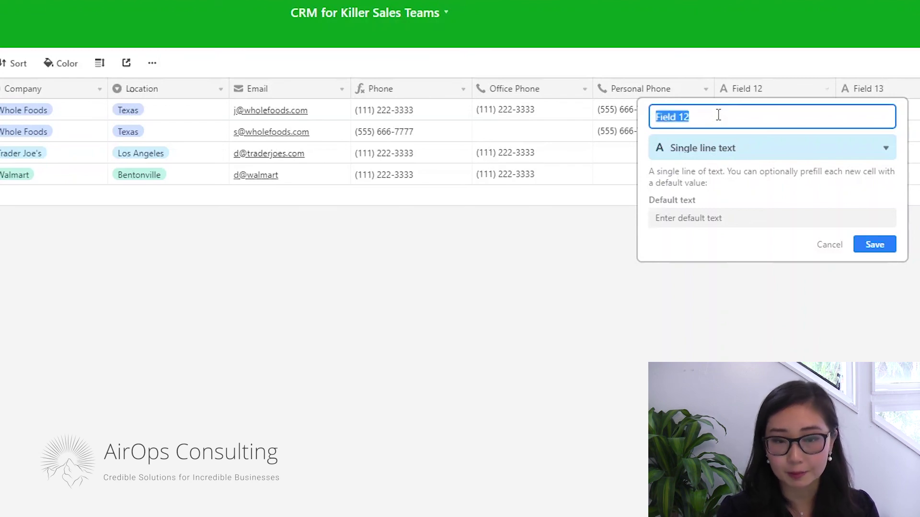
{"action": "type", "text": "Ref"}
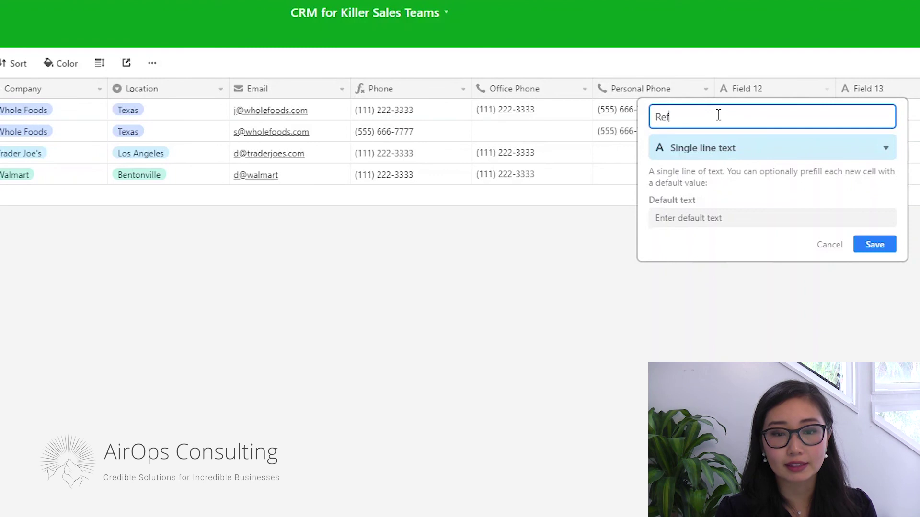
{"action": "left_click", "coordinate": [729, 148]}
{"action": "type", "text": "single"}
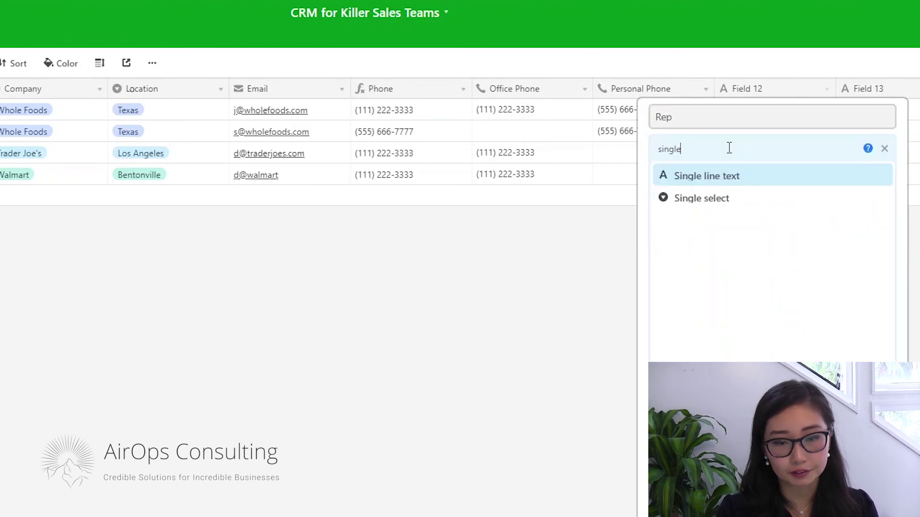
{"action": "key", "text": "Down"}
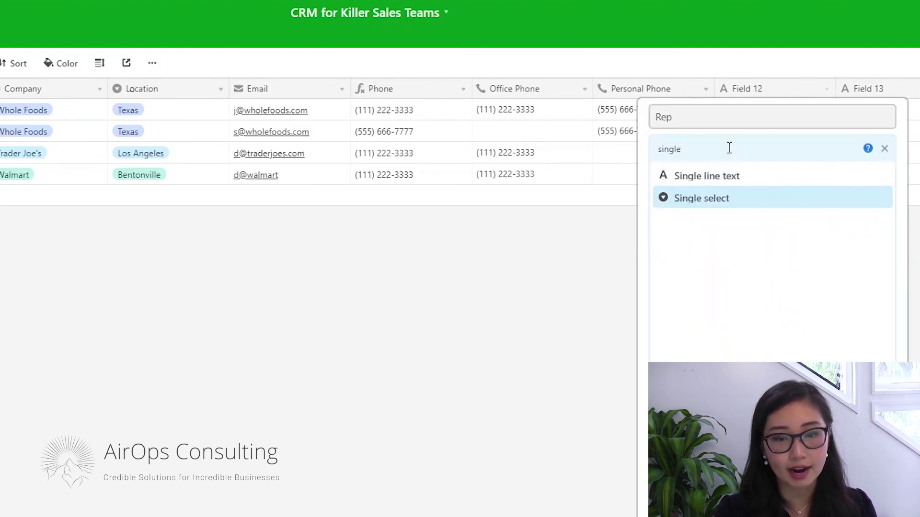
{"action": "key", "text": "Return"}
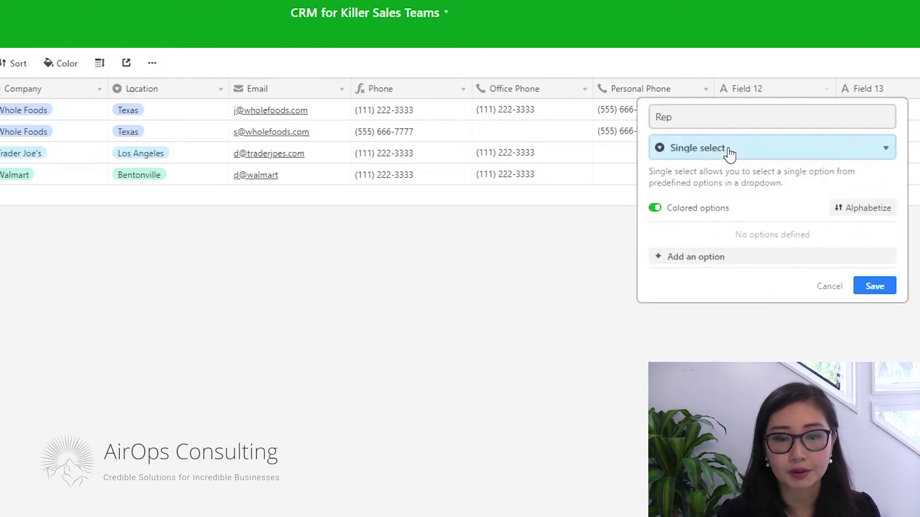
Add three sales reps' first names as options of the Rep field and save the field
{"action": "left_click", "coordinate": [738, 257]}
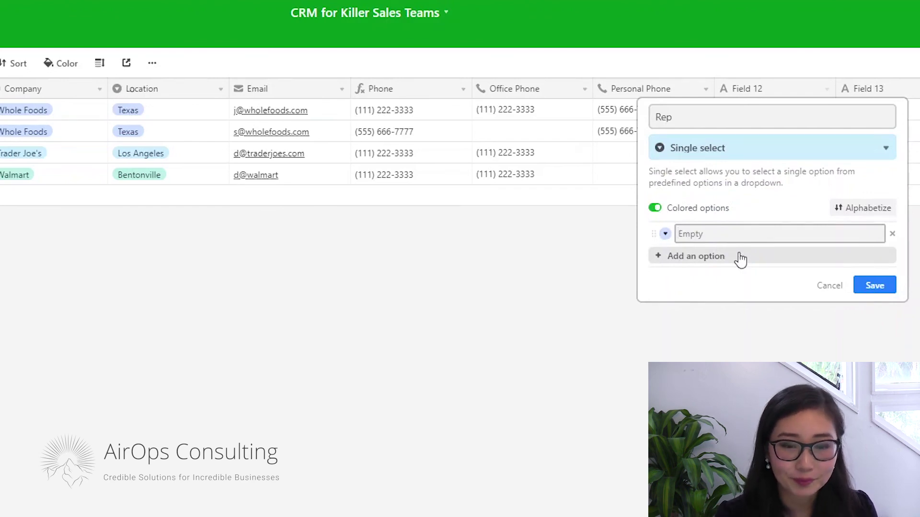
{"action": "type", "text": "John"}
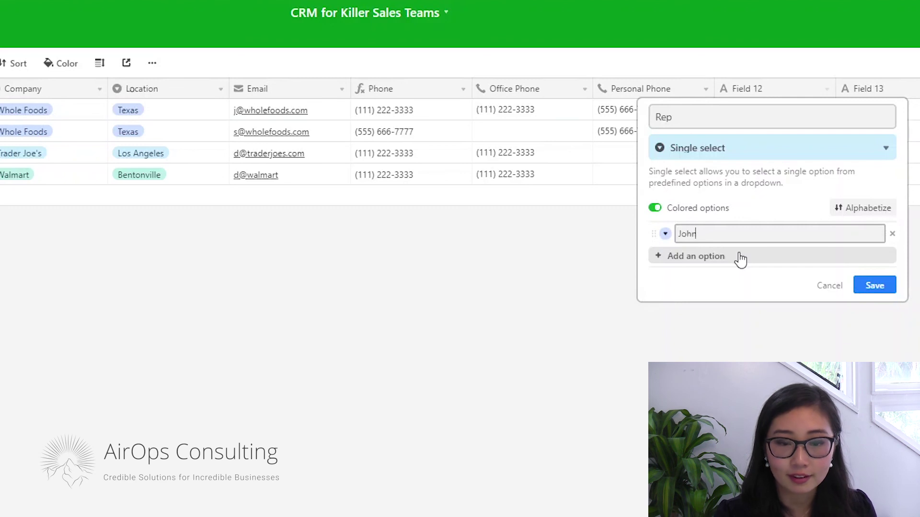
{"action": "key", "text": "Return"}
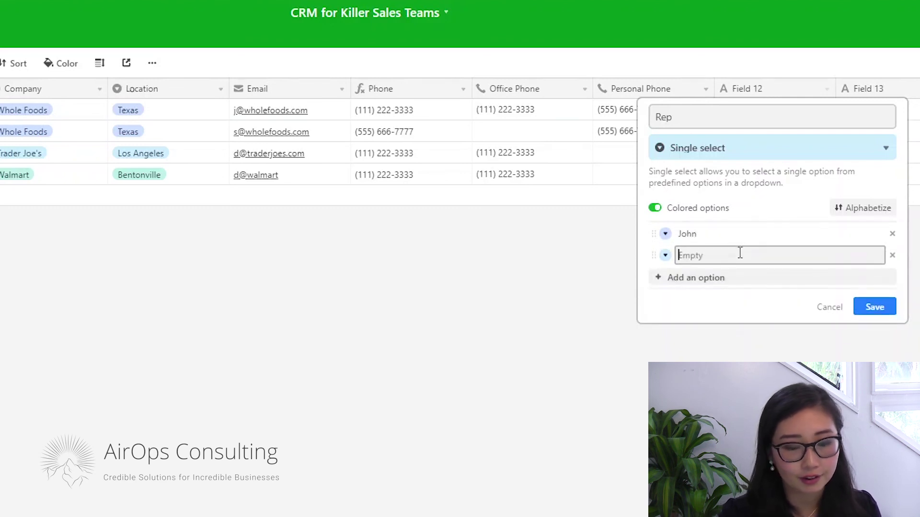
{"action": "type", "text": "Luke"}
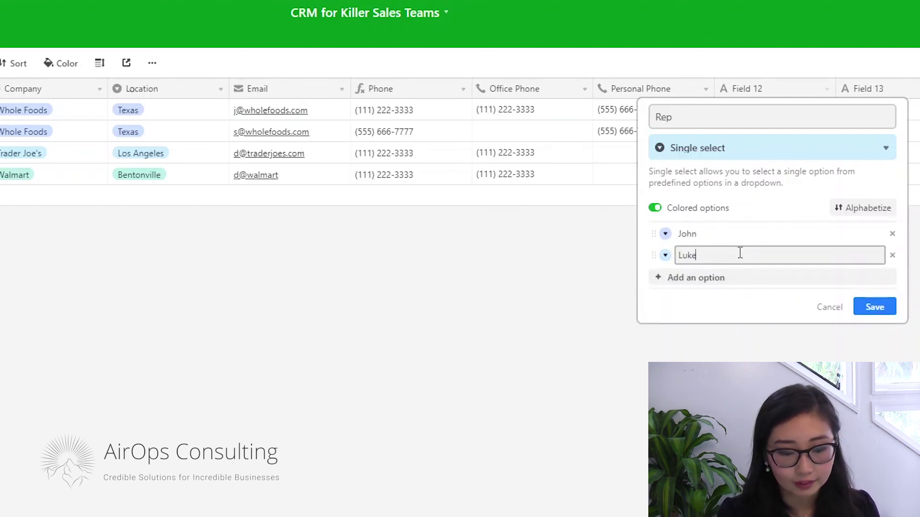
{"action": "key", "text": "Return"}
{"action": "type", "text": "Sam"}
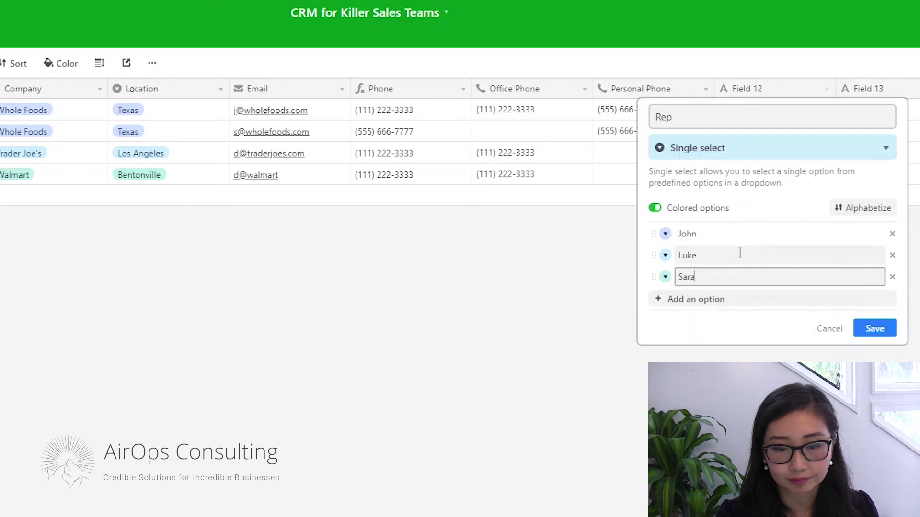
{"action": "left_click", "coordinate": [875, 329]}
Rename Field 13 as "Stage" and choose Single select as its field type
{"action": "left_click", "coordinate": [919, 89]}
{"action": "left_click", "coordinate": [881, 110]}
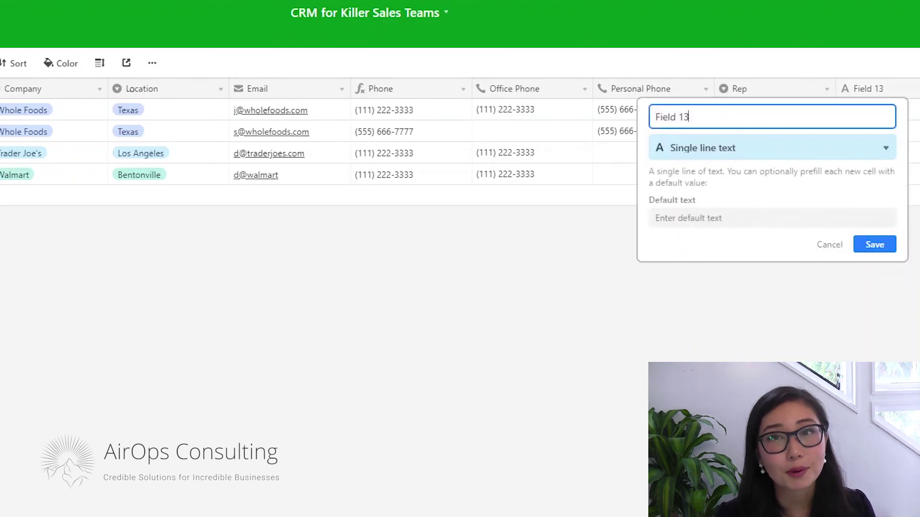
{"action": "double_click", "coordinate": [808, 119]}
{"action": "type", "text": "Stage"}
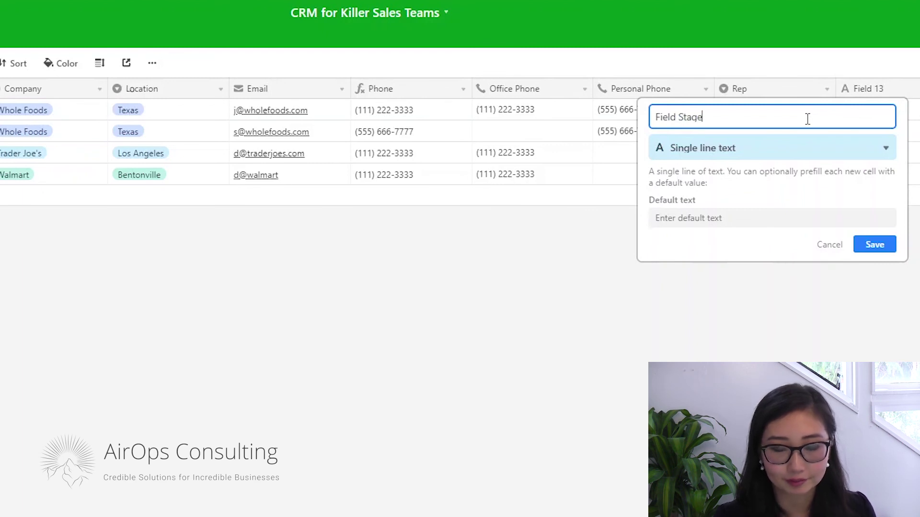
{"action": "key", "text": "Left"}
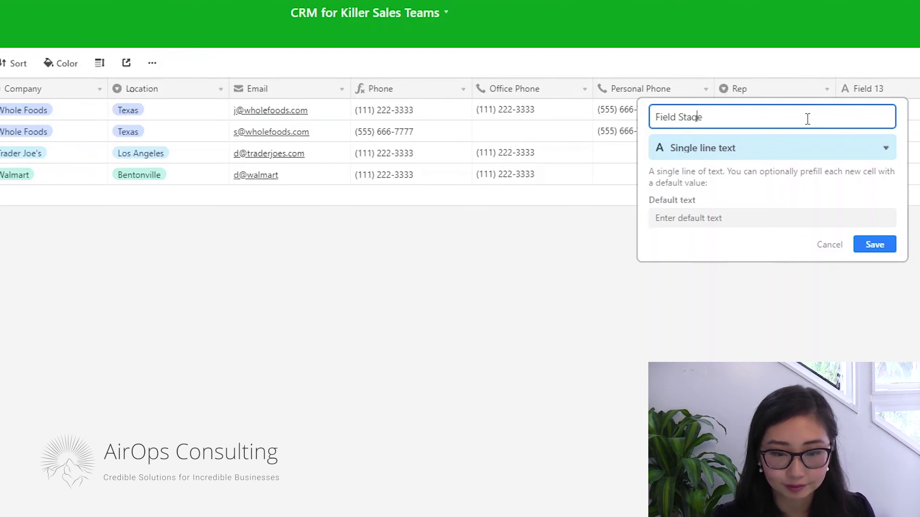
{"action": "key", "text": "ctrl+Left"}
{"action": "key", "text": "ctrl+shift+Left"}
{"action": "key", "text": "BackSpace"}
{"action": "left_click", "coordinate": [769, 148]}
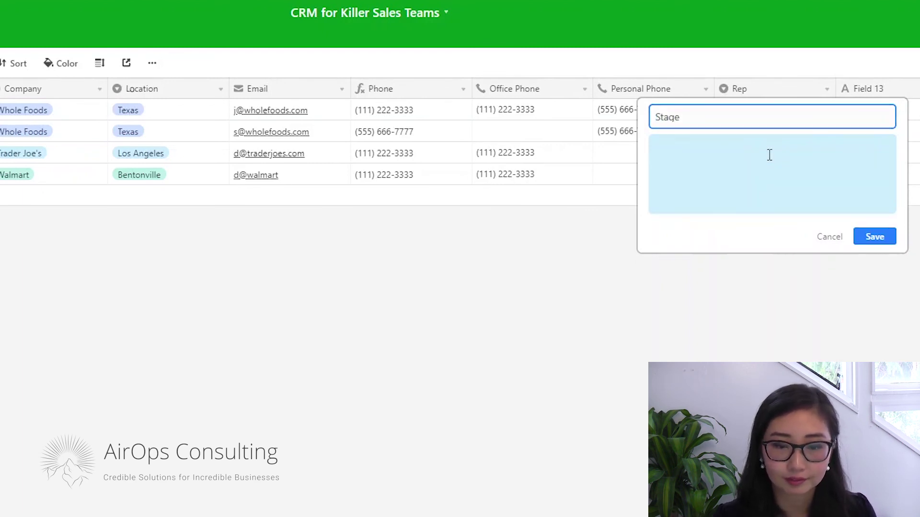
{"action": "type", "text": "sing"}
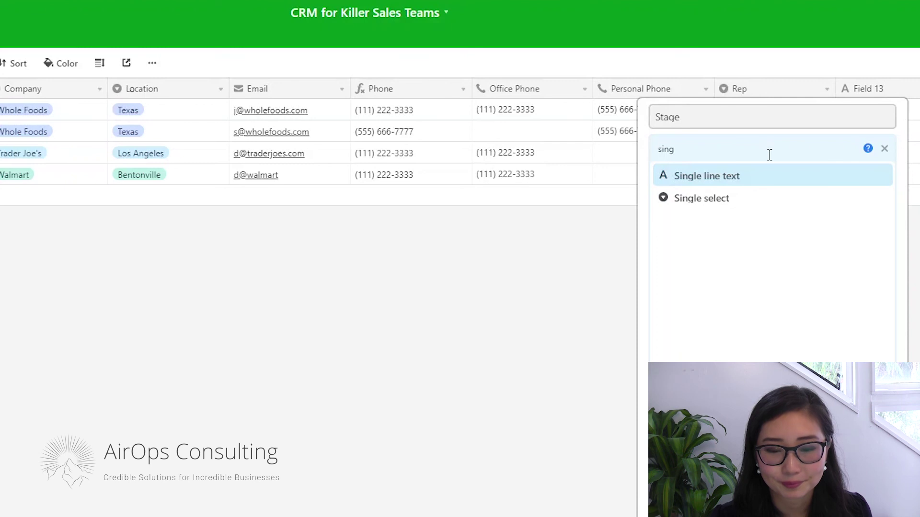
{"action": "key", "text": "Down"}
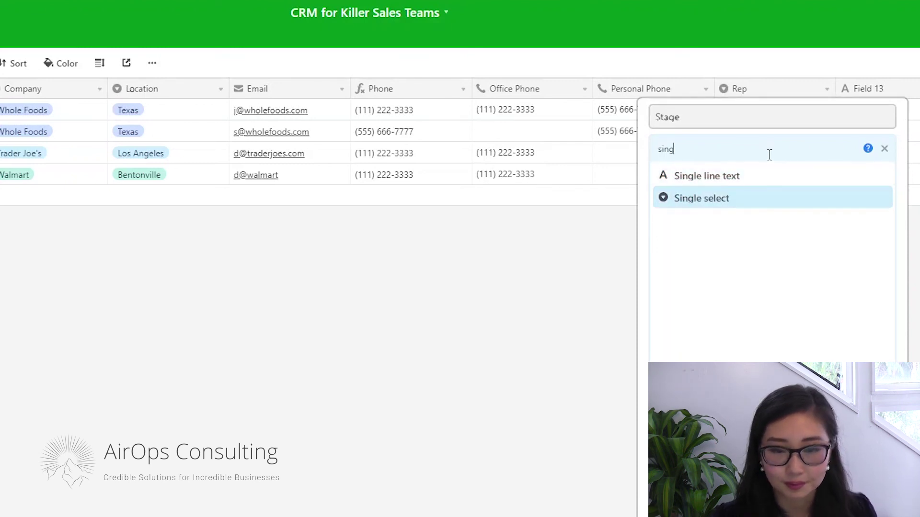
{"action": "key", "text": "Return"}
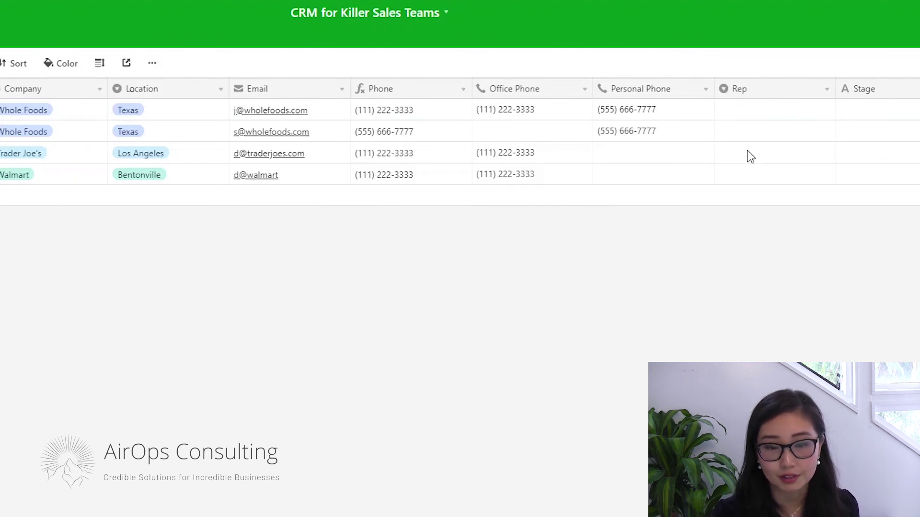
Fill the Rep column with the reps' names and the Stage column with Lead, Prospecting, MQL, SQL, Contract, Closed - Won and Closed - Lost
{"action": "left_click", "coordinate": [755, 161]}
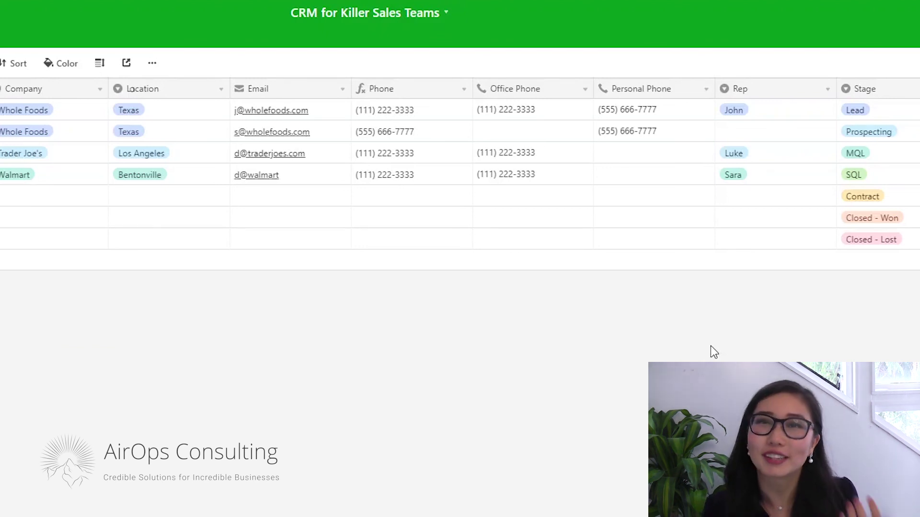
Rename Field 14 as "Created Date", make it a Created time field without the time portion, and save it
{"action": "scroll", "coordinate": [661, 168], "scroll_direction": "right", "scroll_amount": 10}
{"action": "double_click", "coordinate": [661, 87]}
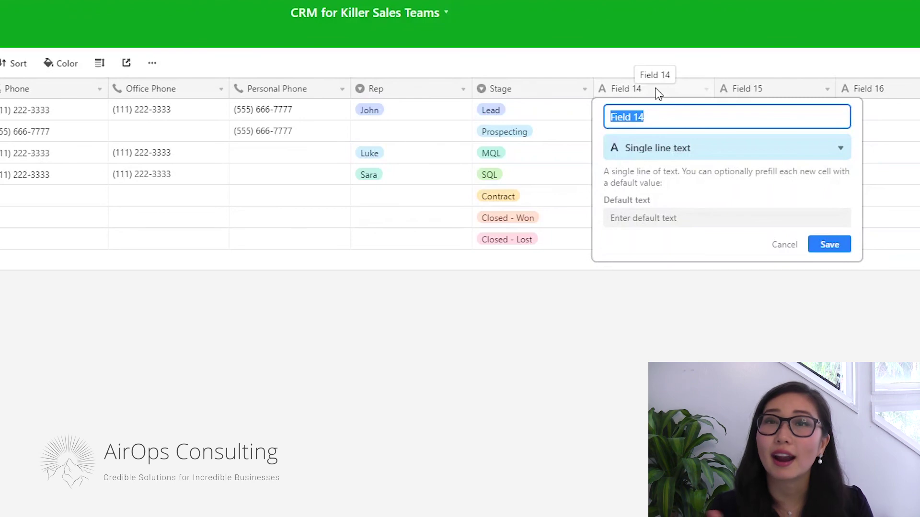
{"action": "type", "text": "Created Date"}
{"action": "left_click", "coordinate": [668, 146]}
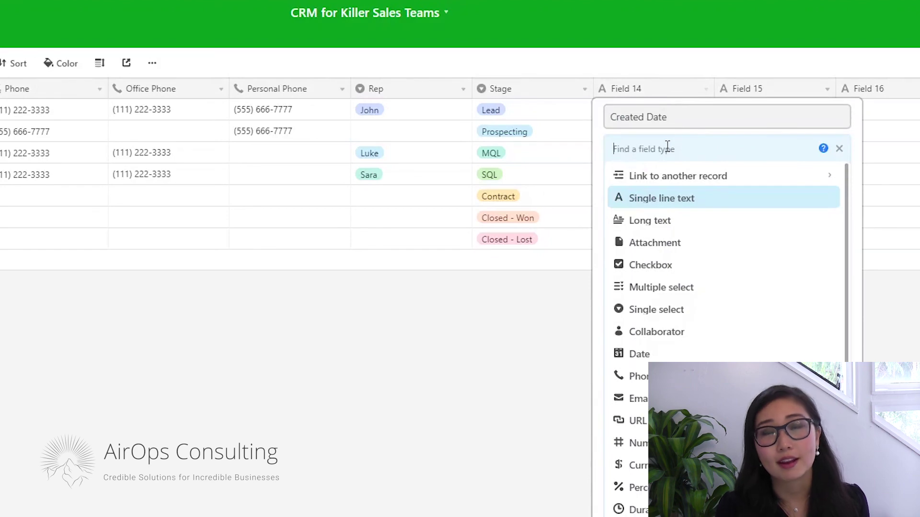
{"action": "type", "text": "creat"}
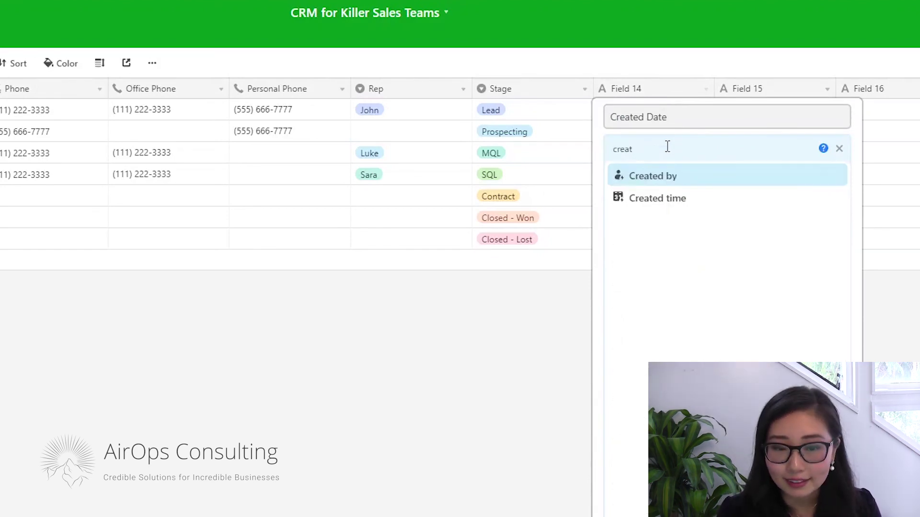
{"action": "left_click", "coordinate": [668, 199]}
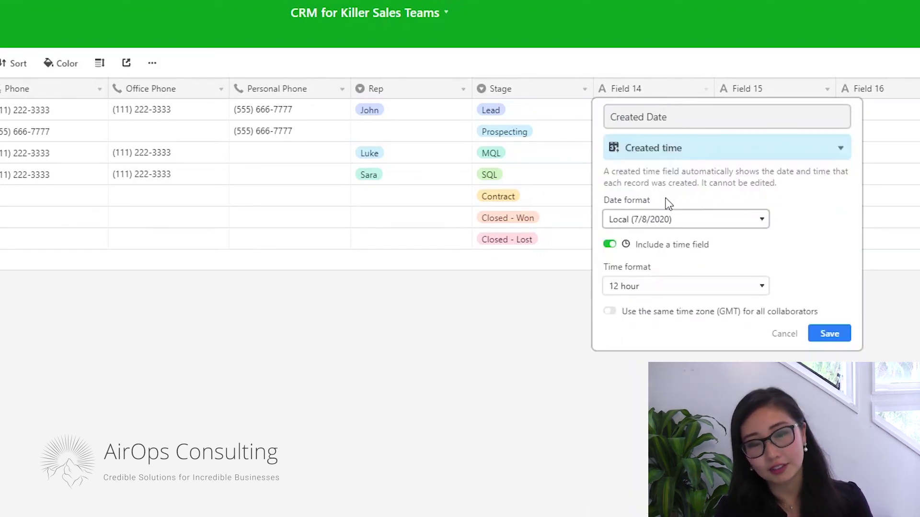
{"action": "left_click", "coordinate": [611, 245]}
{"action": "left_click", "coordinate": [829, 289]}
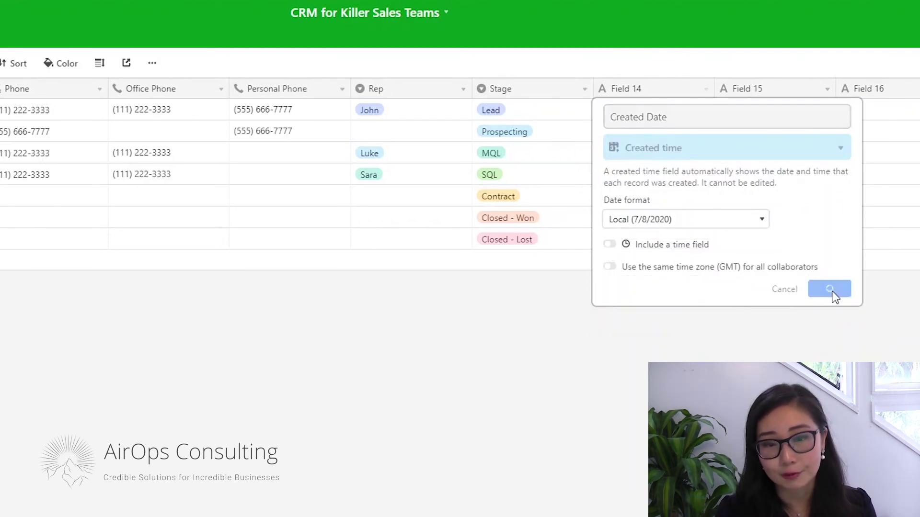
Rename Field 15 as "Last Updated", make it a Last modified time field covering all editable fields, and save it
{"action": "double_click", "coordinate": [777, 88]}
{"action": "type", "text": "La"}
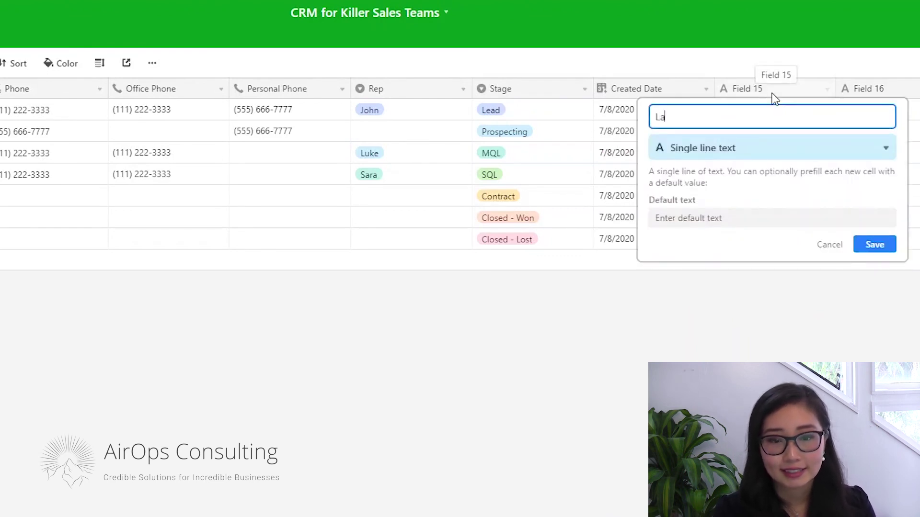
{"action": "type", "text": "st Upda"}
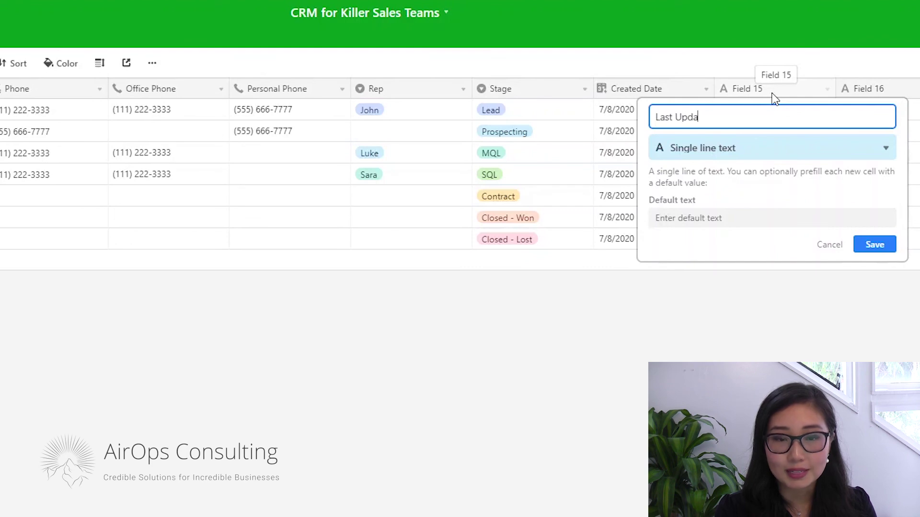
{"action": "type", "text": "ted"}
{"action": "left_click", "coordinate": [774, 144]}
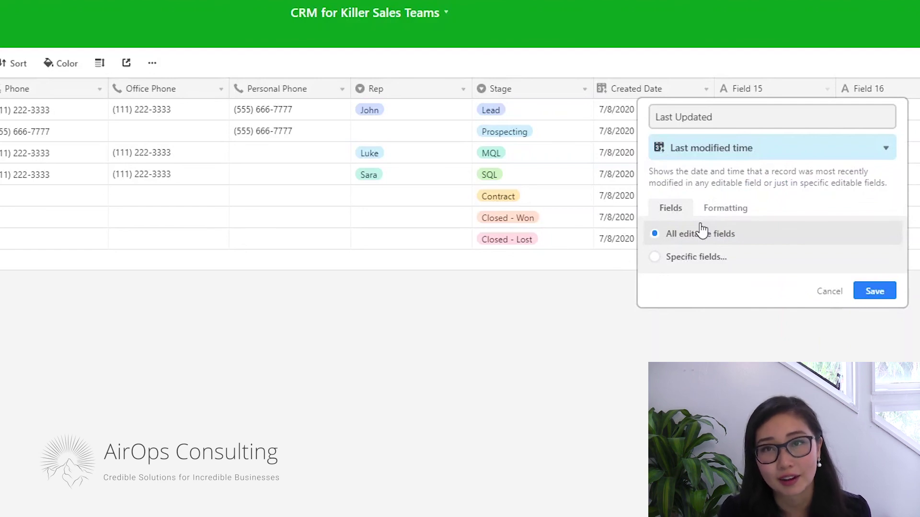
{"action": "left_click", "coordinate": [874, 302]}
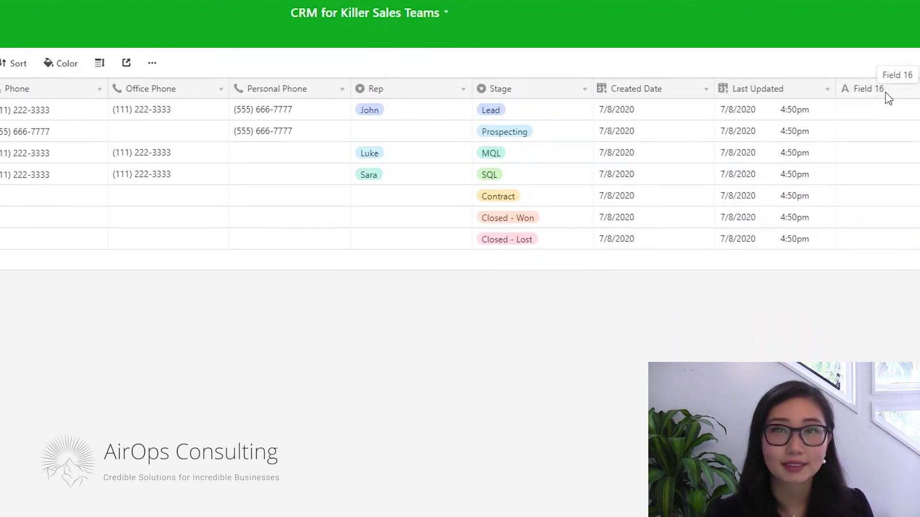
Rename Field 16 as "Last Updated - Stage" and choose Last modified time as its field type
{"action": "double_click", "coordinate": [886, 94]}
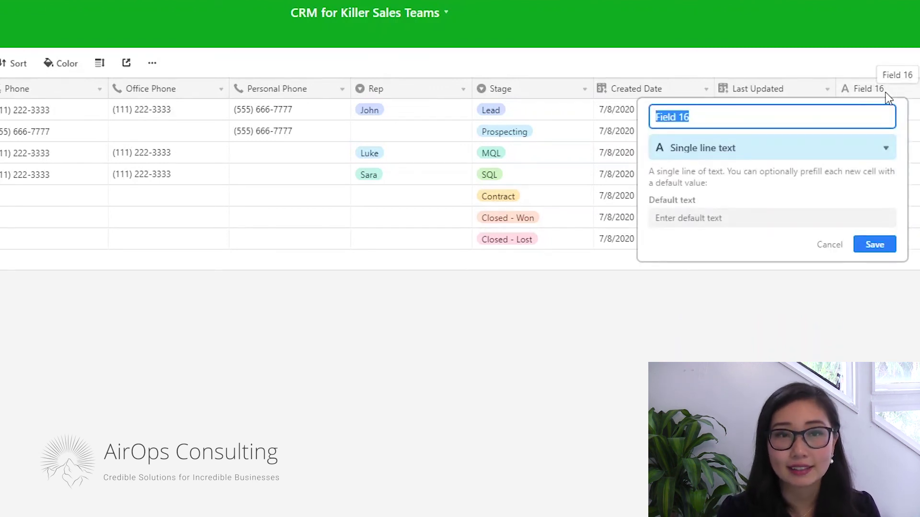
{"action": "type", "text": "Last Edi"}
{"action": "key", "text": "BackSpace"}
{"action": "key", "text": "BackSpace"}
{"action": "key", "text": "BackSpace"}
{"action": "key", "text": "BackSpace"}
{"action": "type", "text": "Update"}
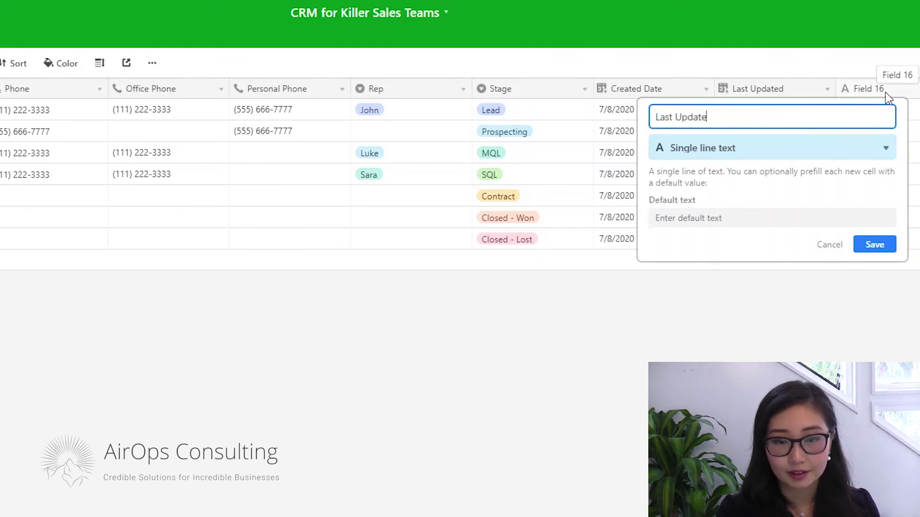
{"action": "type", "text": "d - Stage"}
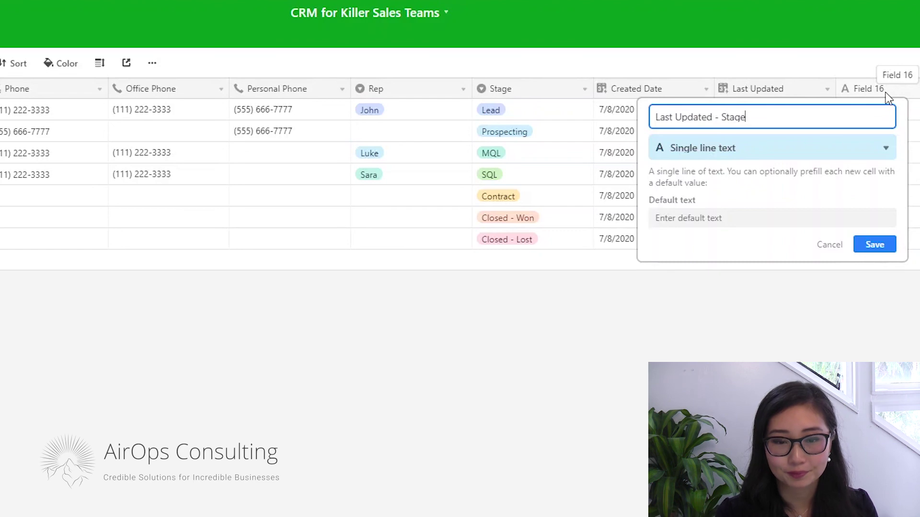
{"action": "left_click", "coordinate": [821, 152]}
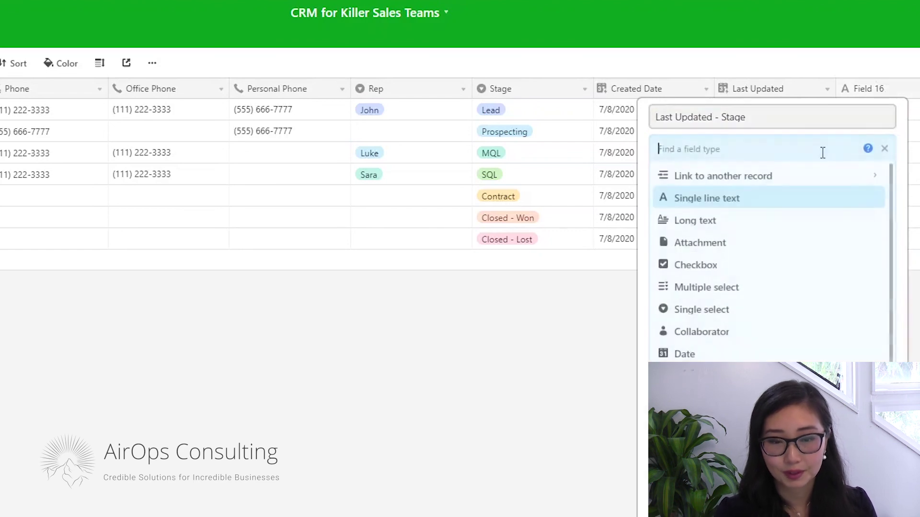
{"action": "type", "text": "las"}
{"action": "key", "text": "Down"}
{"action": "key", "text": "Return"}
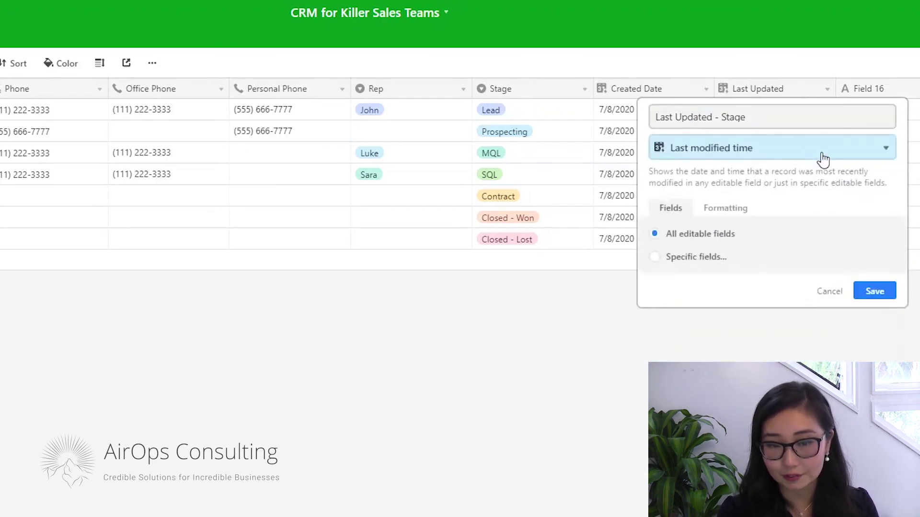
Limit the Last Updated - Stage field to tracking edits of the Stage field only, and save it
{"action": "left_click", "coordinate": [705, 258]}
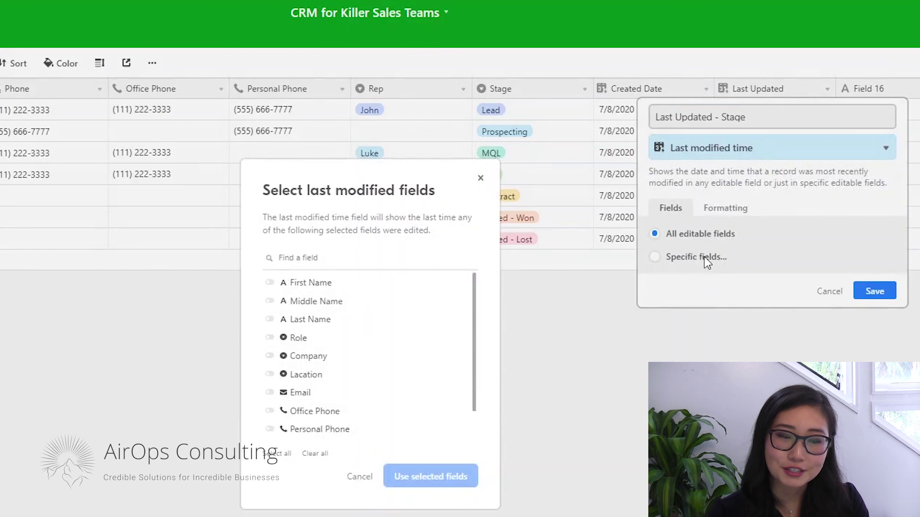
{"action": "scroll", "coordinate": [345, 368], "scroll_direction": "down", "scroll_amount": 2}
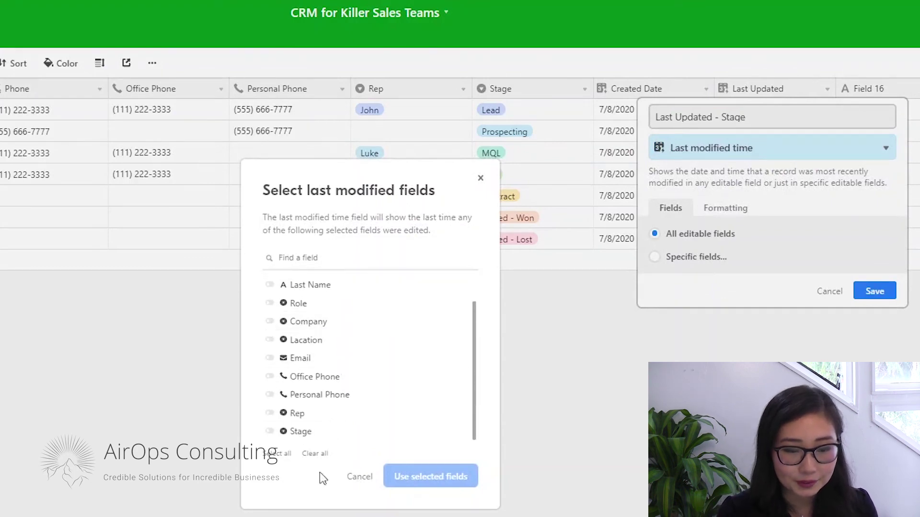
{"action": "left_click", "coordinate": [324, 434]}
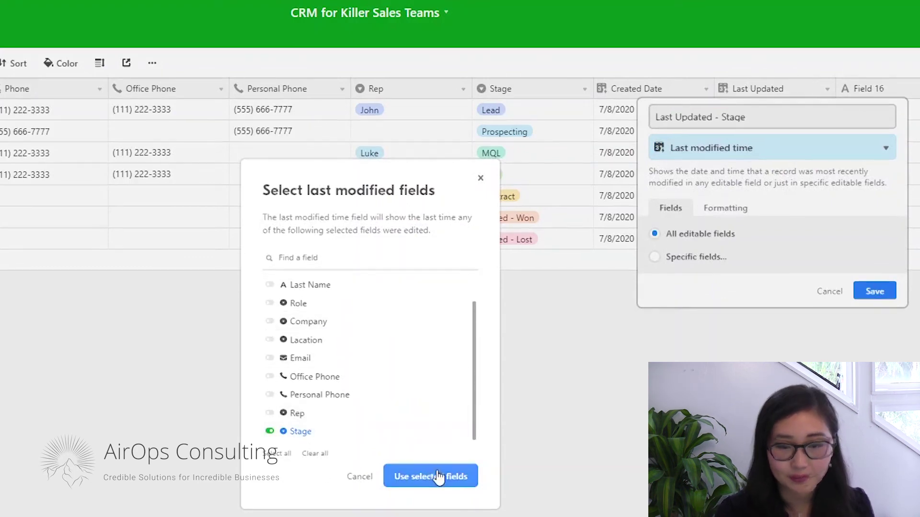
{"action": "left_click", "coordinate": [421, 474]}
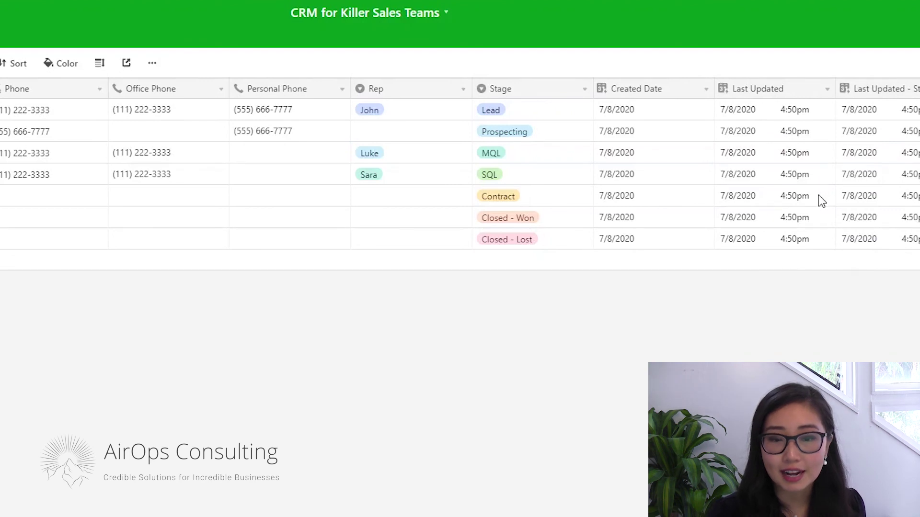